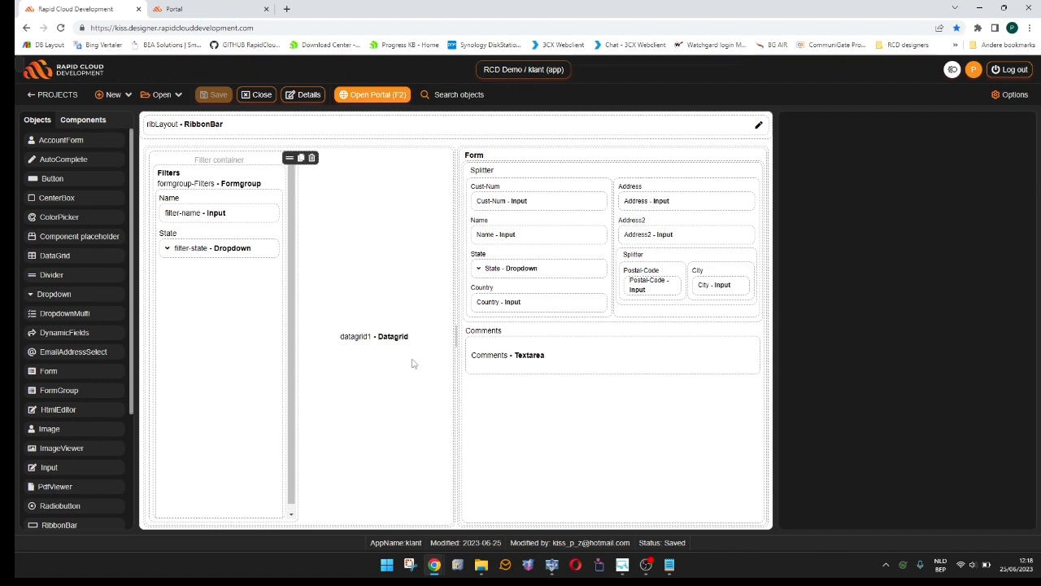
- Enable the ribbon container for datagrid1 and select its new ribbon bar
{"action": "left_click", "coordinate": [456, 141]}
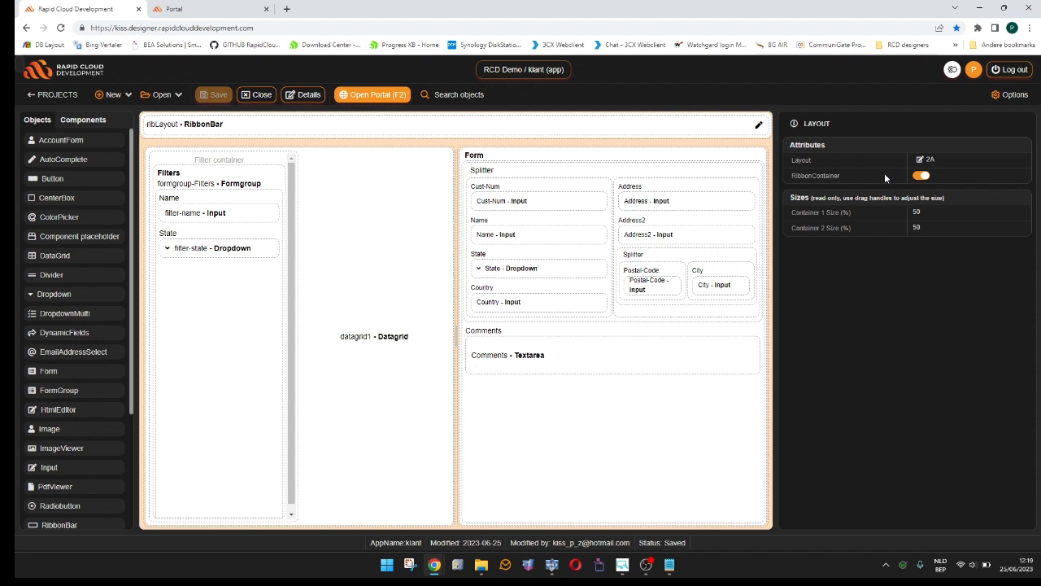
{"action": "left_click", "coordinate": [424, 165]}
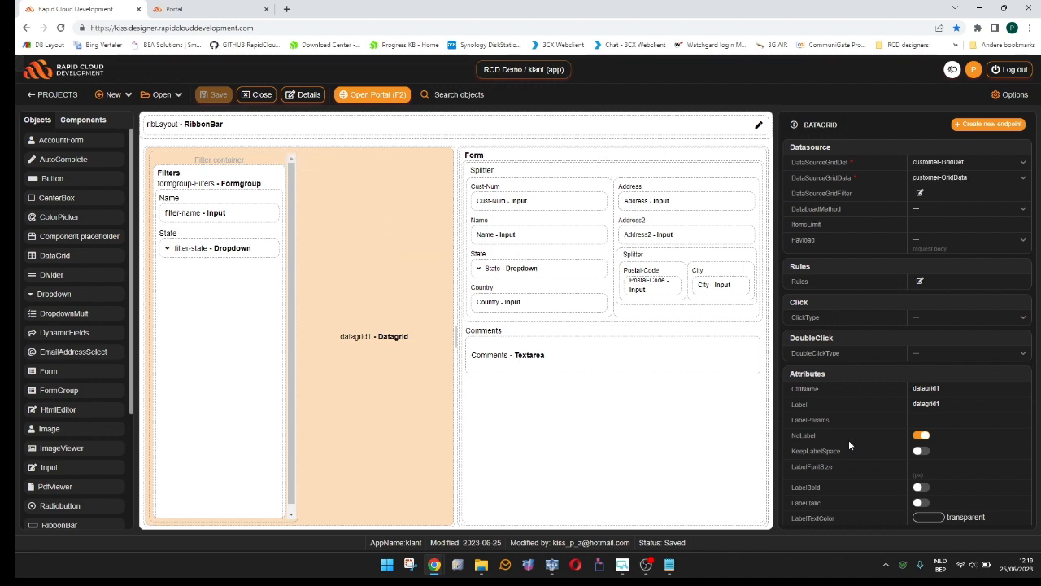
{"action": "scroll", "coordinate": [848, 445], "scroll_direction": "down", "scroll_amount": 5}
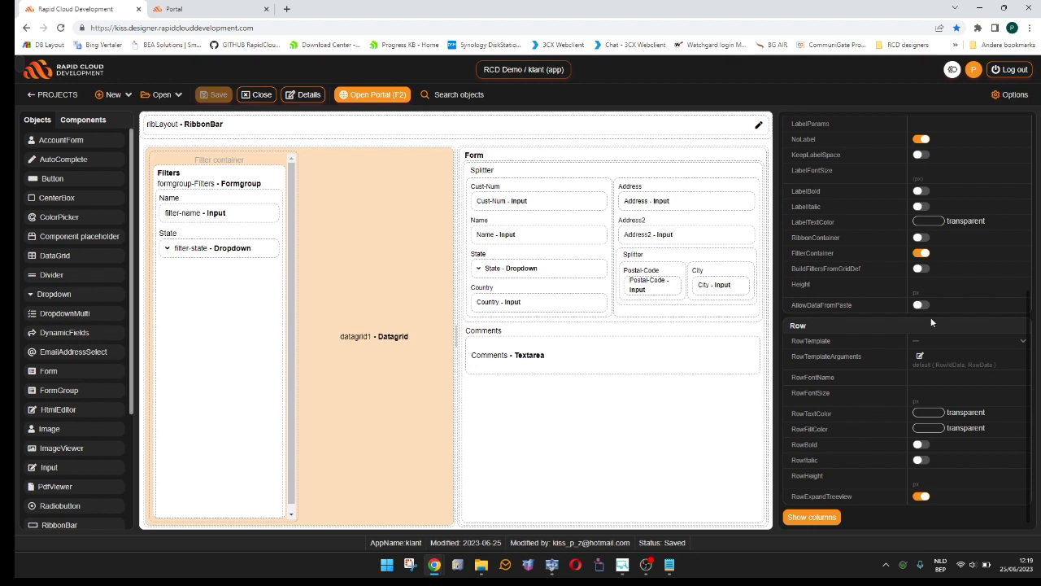
{"action": "scroll", "coordinate": [856, 293], "scroll_direction": "up", "scroll_amount": 3}
{"action": "scroll", "coordinate": [857, 293], "scroll_direction": "down", "scroll_amount": 3}
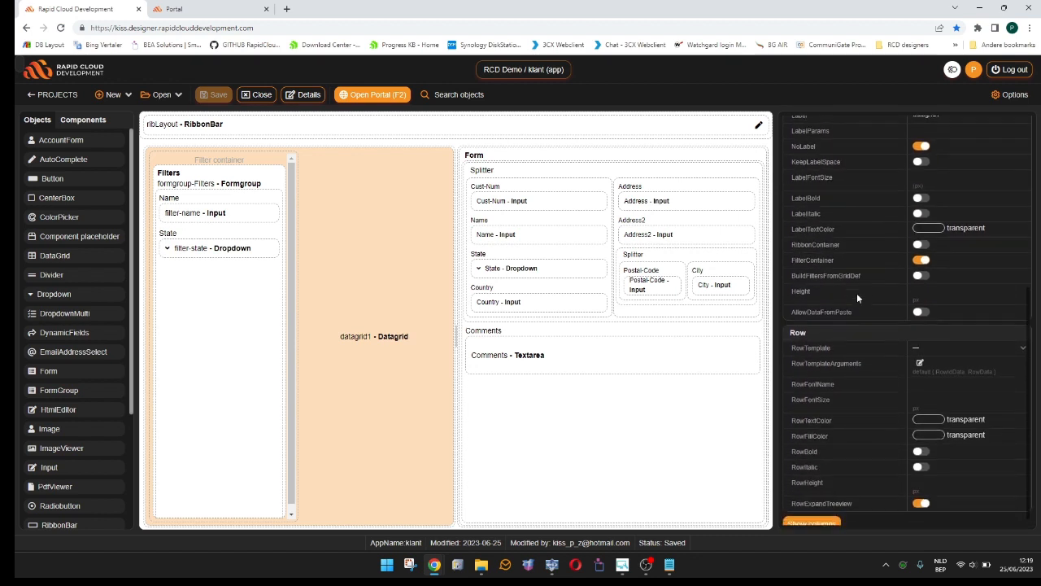
{"action": "left_click", "coordinate": [919, 237]}
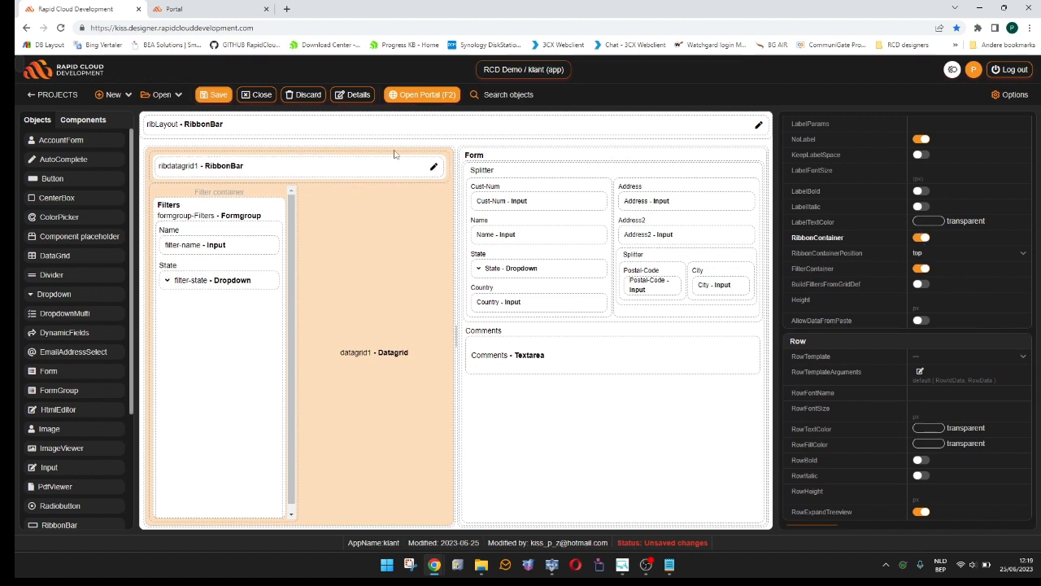
{"action": "left_click", "coordinate": [360, 170]}
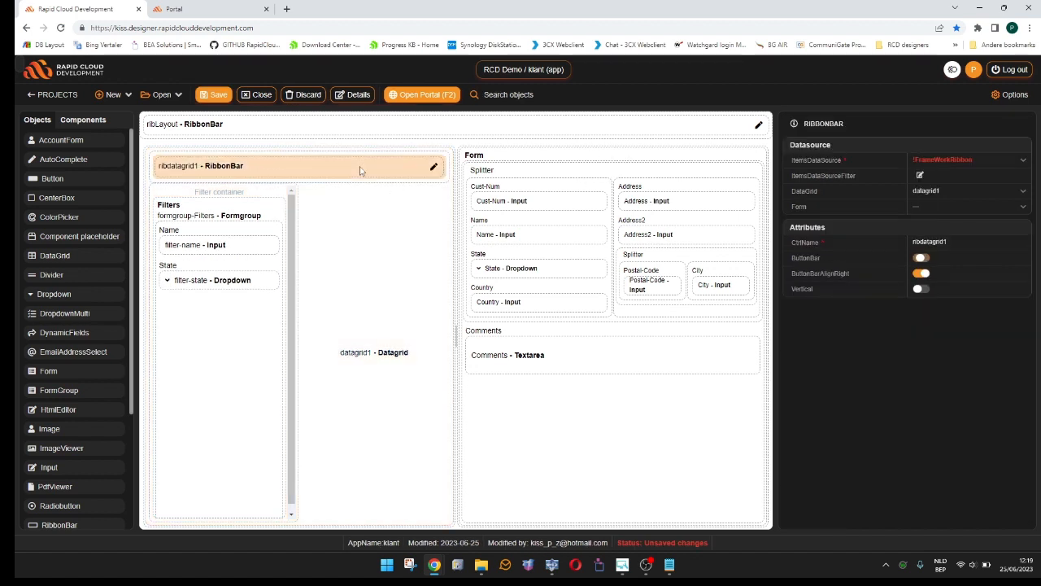
- Enable the ribbon container for the customer form, form1
{"action": "mouse_move", "coordinate": [516, 154]}
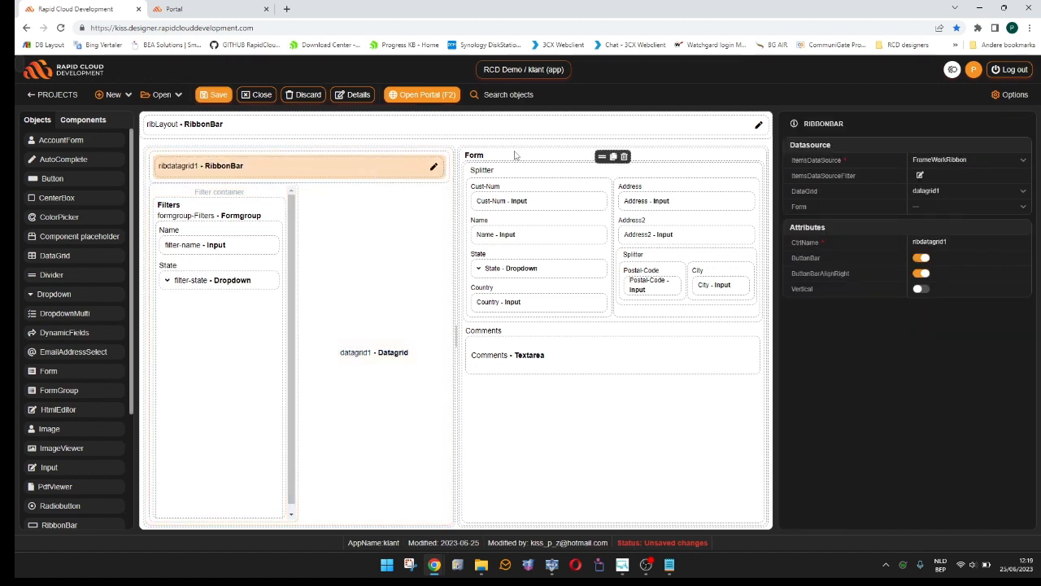
{"action": "left_click", "coordinate": [514, 159]}
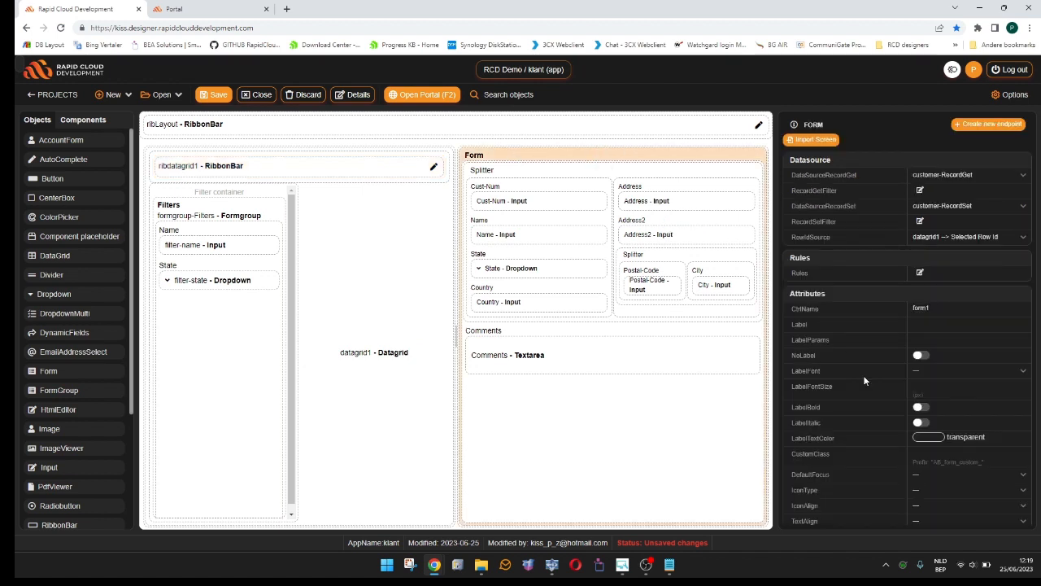
{"action": "scroll", "coordinate": [863, 376], "scroll_direction": "down", "scroll_amount": 3}
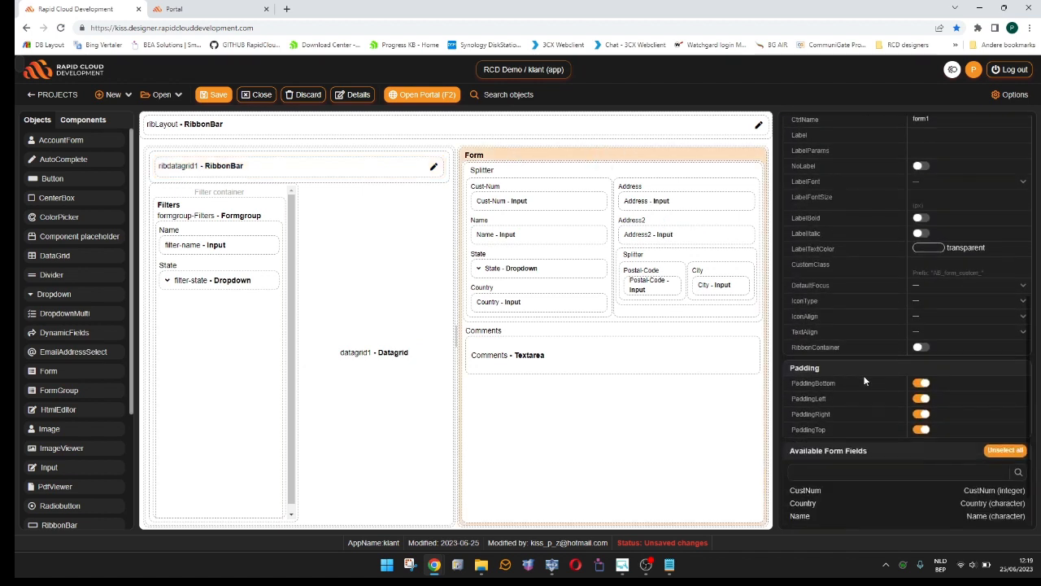
{"action": "left_click", "coordinate": [920, 347]}
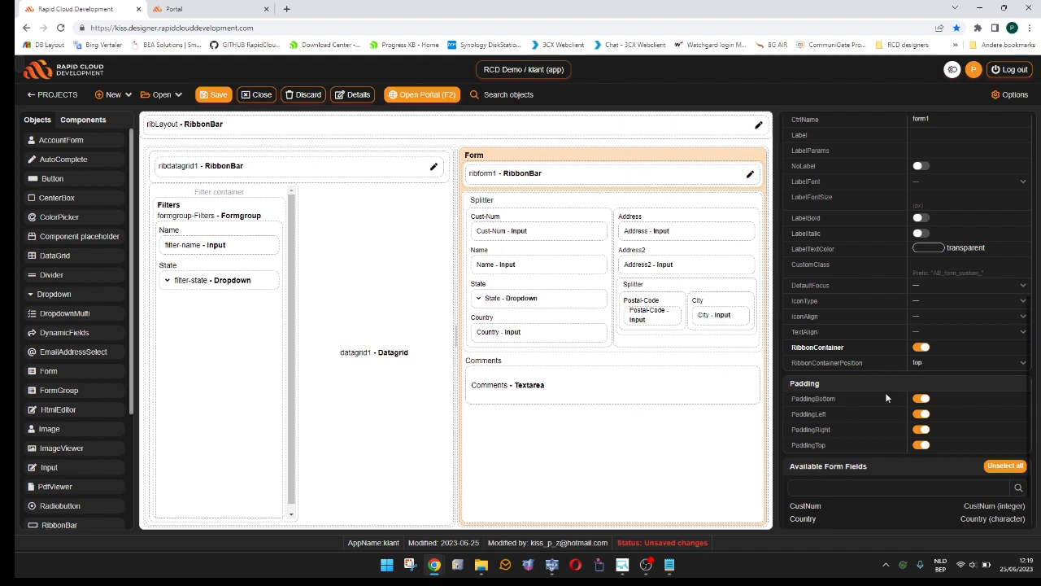
- Compare the datasource, button bar and alignment properties of the form, datagrid and layout ribbon bars
{"action": "left_click", "coordinate": [683, 180]}
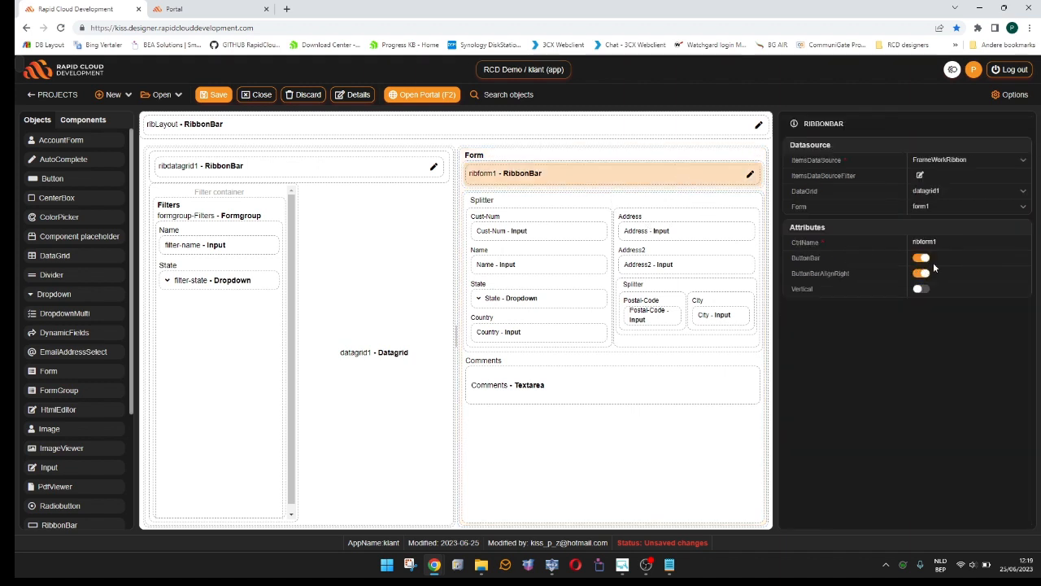
{"action": "left_click", "coordinate": [348, 175]}
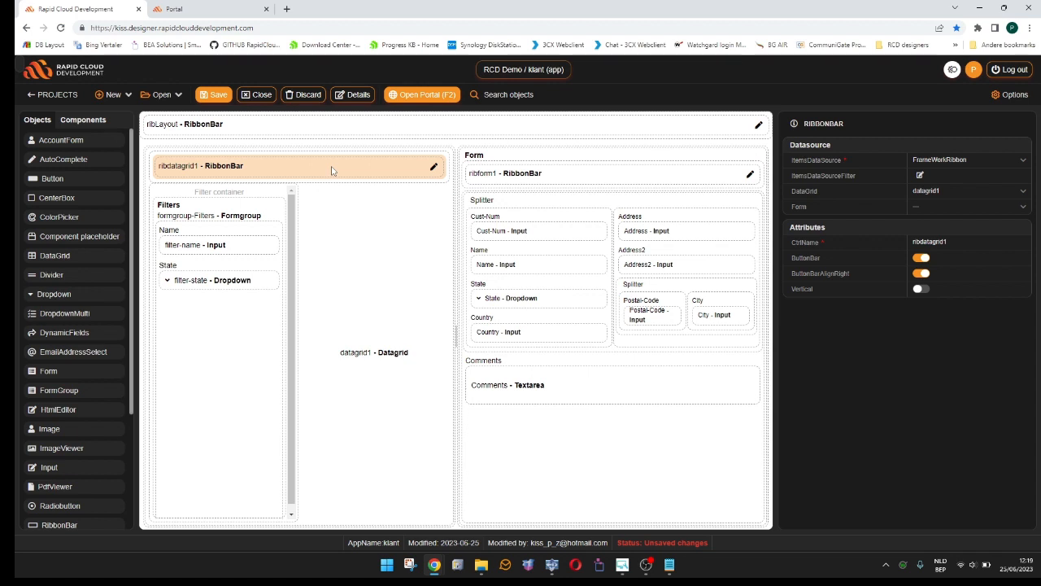
{"action": "left_click", "coordinate": [595, 134]}
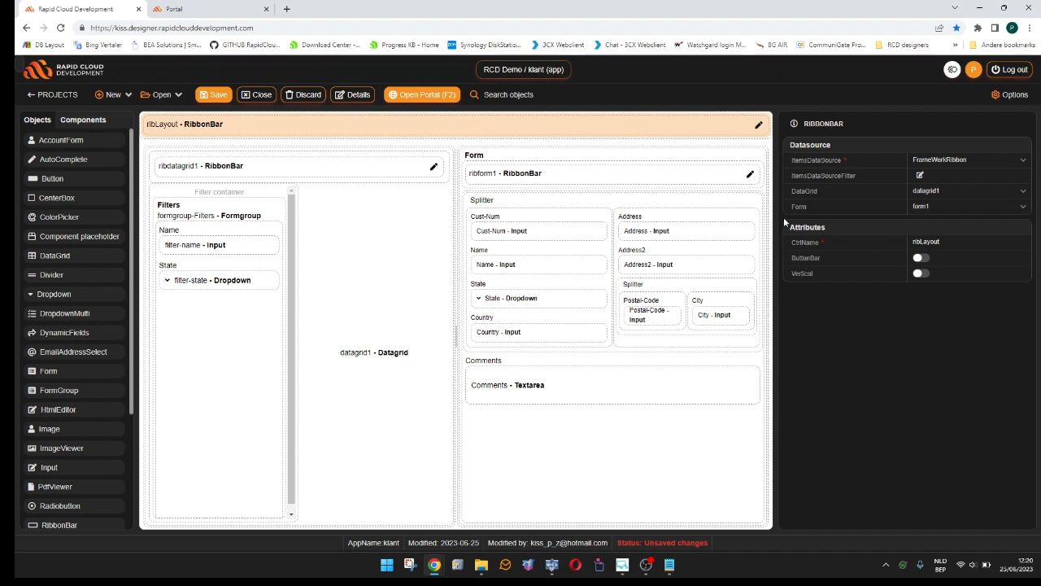
{"action": "left_click", "coordinate": [367, 173]}
{"action": "left_click", "coordinate": [920, 257]}
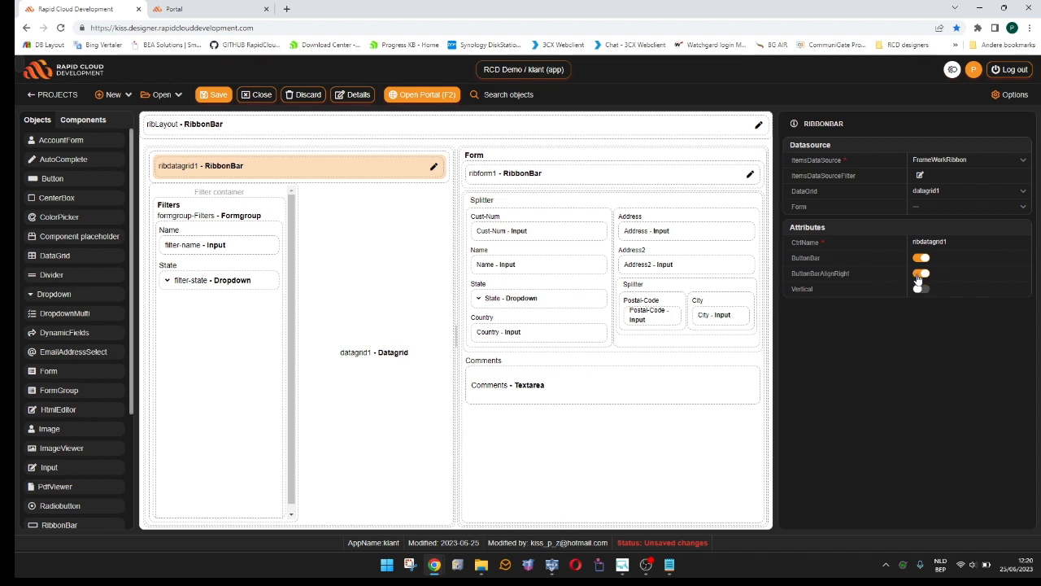
- Save the klant app, then reload it in the portal to check the new button bars and close the test tab
{"action": "left_click", "coordinate": [224, 96]}
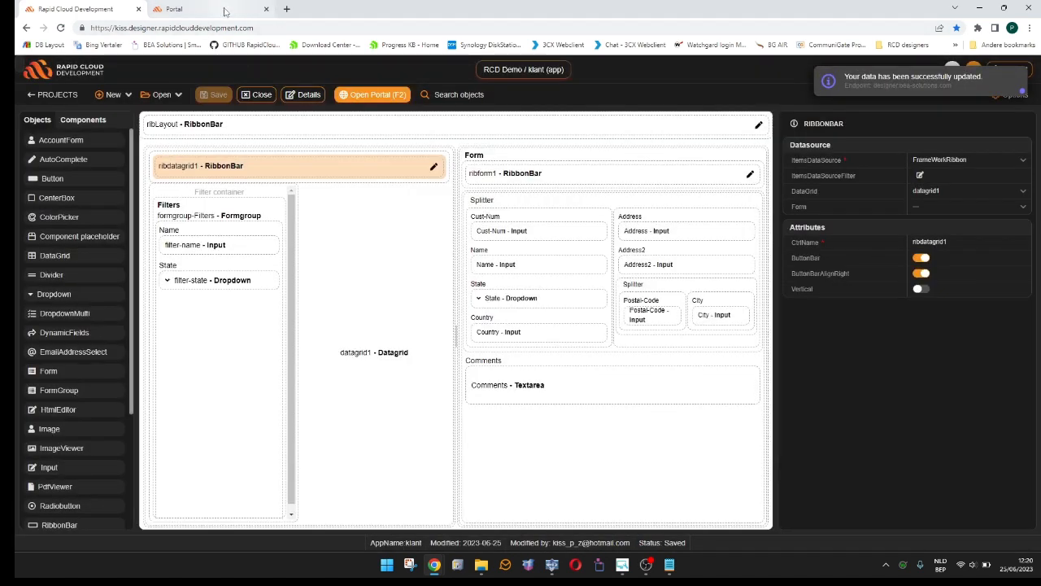
{"action": "left_click", "coordinate": [225, 10]}
{"action": "key", "text": "F5"}
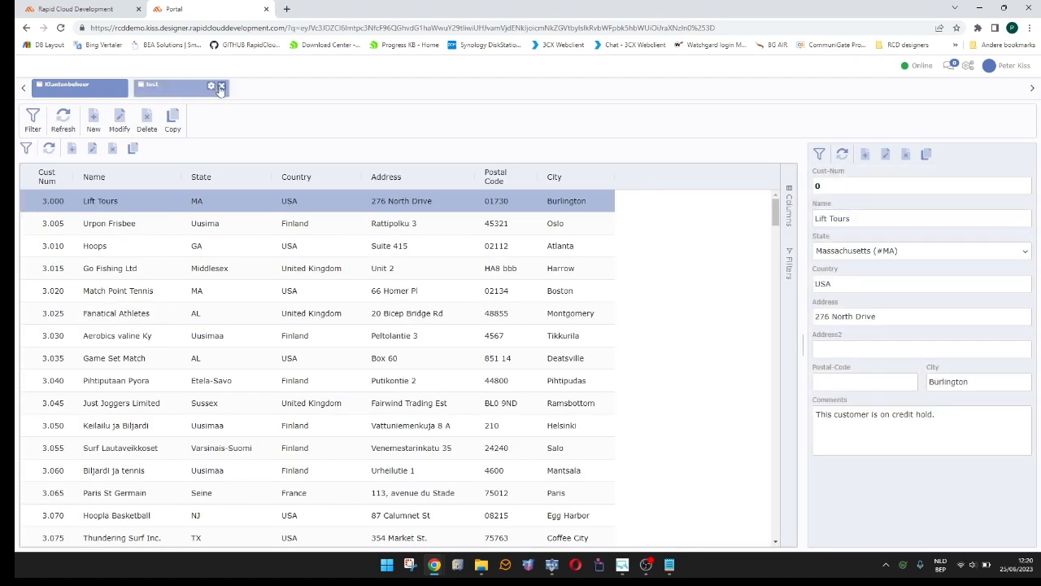
{"action": "left_click", "coordinate": [221, 87]}
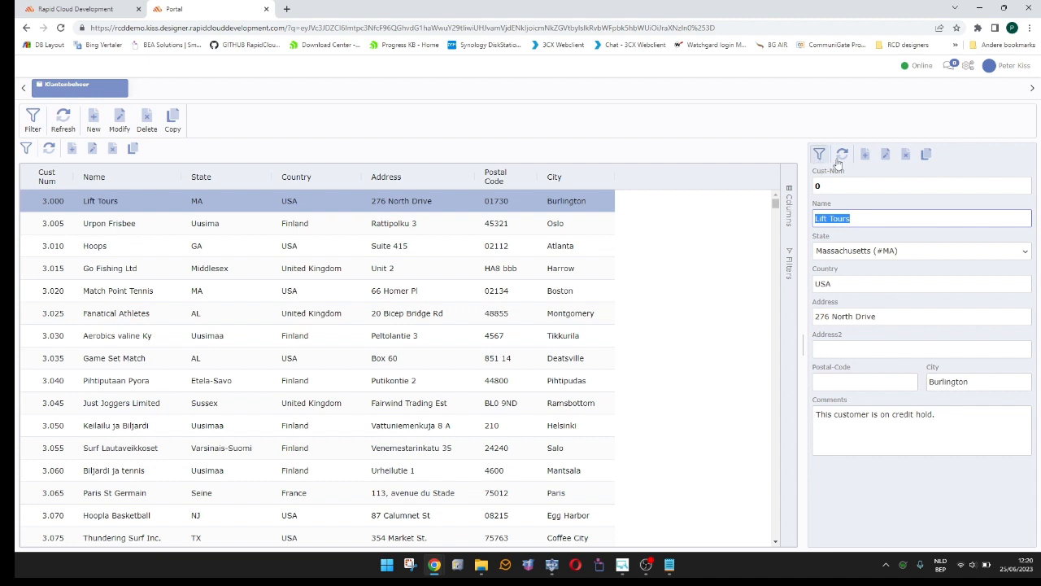
- Back in the designer, make the ribdatagrid1 ribbon bar vertical and set the RibbonContainerPosition of datagrid1 to left
{"action": "left_click", "coordinate": [81, 10]}
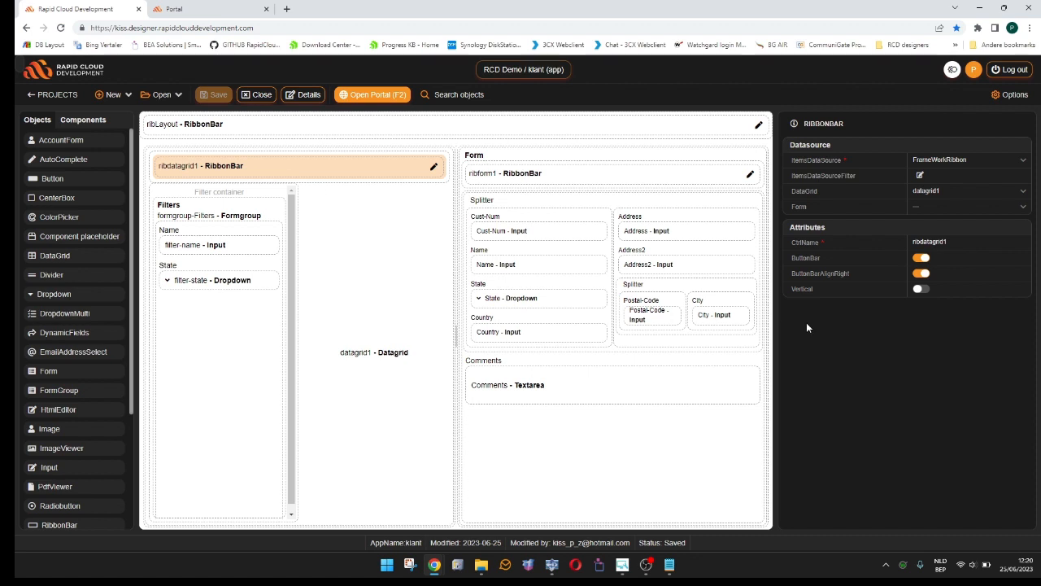
{"action": "left_click", "coordinate": [919, 289]}
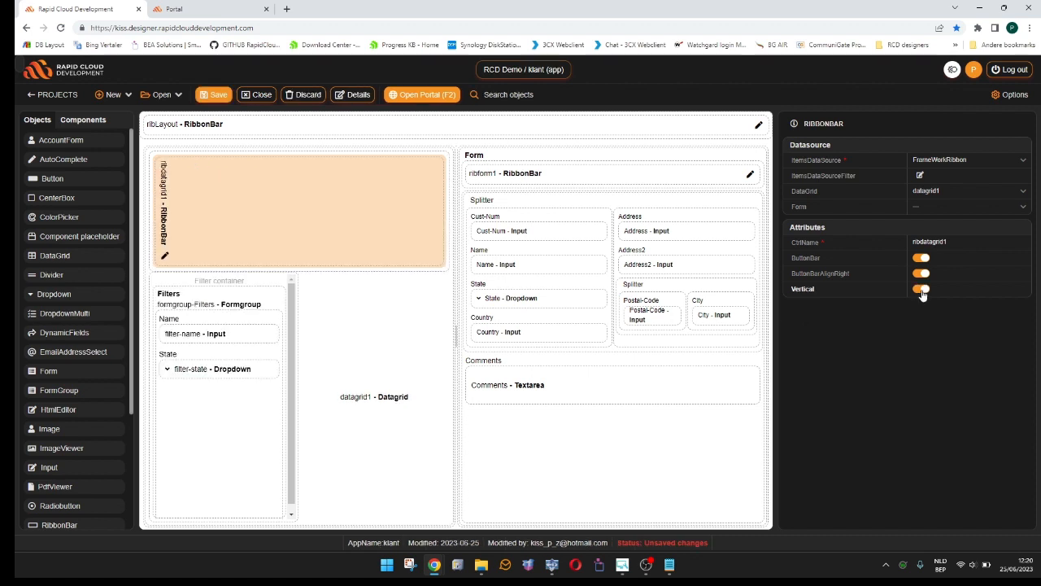
{"action": "left_click", "coordinate": [388, 347]}
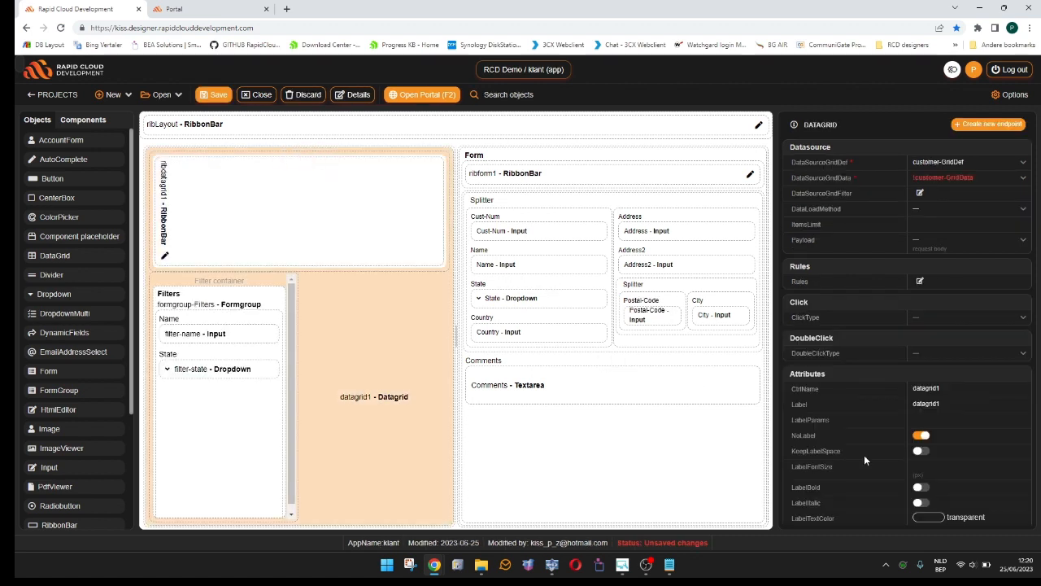
{"action": "scroll", "coordinate": [864, 454], "scroll_direction": "down", "scroll_amount": 4}
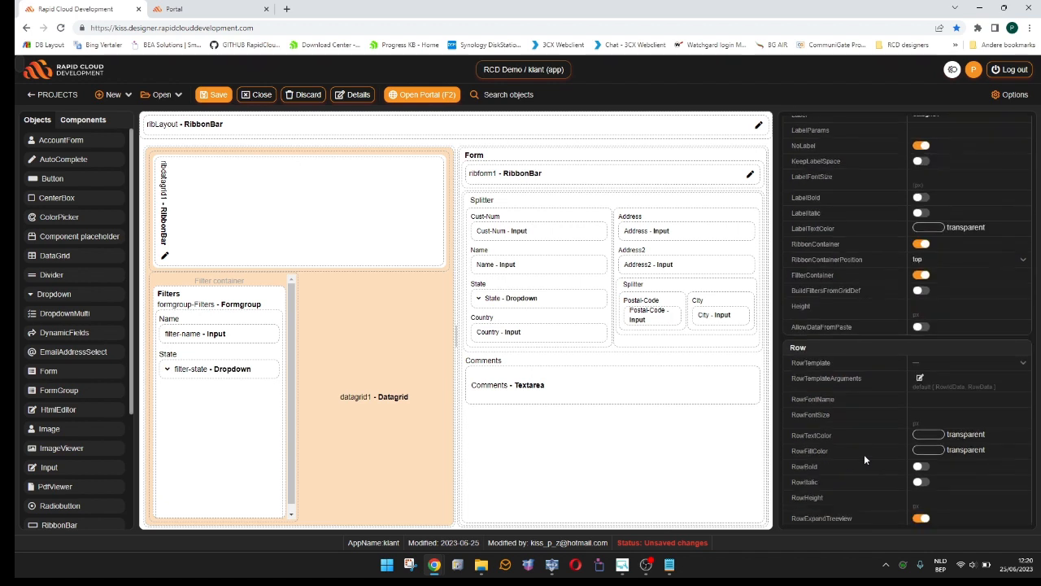
{"action": "left_click", "coordinate": [925, 267]}
{"action": "left_click", "coordinate": [867, 298]}
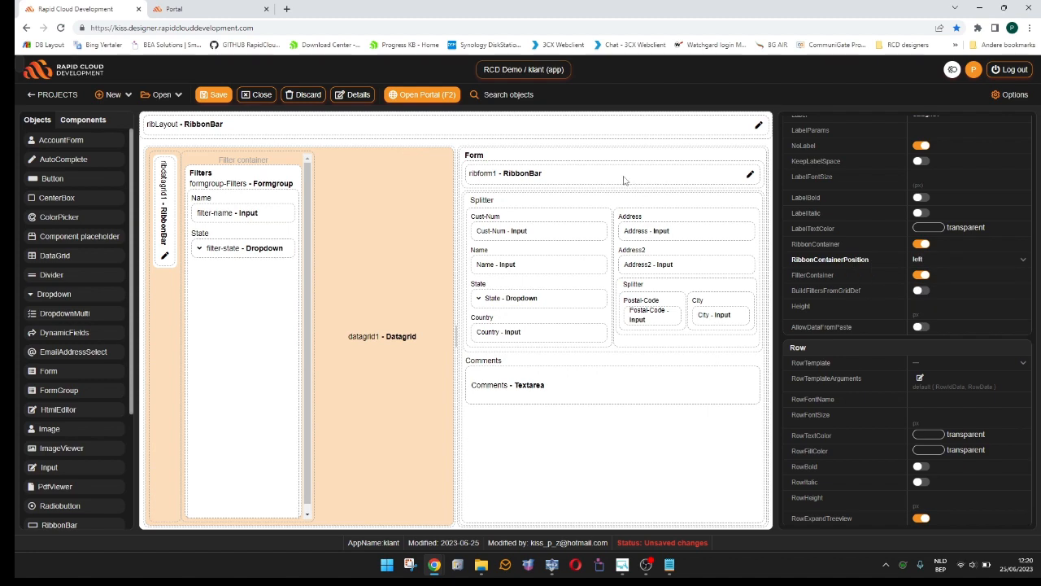
- Set the form's RibbonContainerPosition to right and make the ribform1 ribbon bar vertical
{"action": "left_click", "coordinate": [615, 428]}
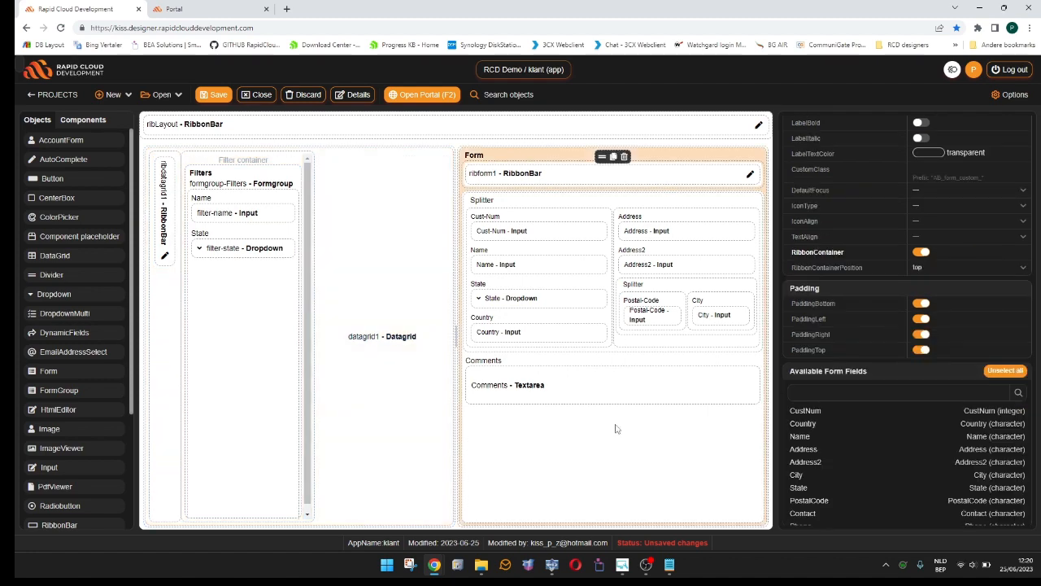
{"action": "left_click", "coordinate": [936, 269]}
{"action": "left_click", "coordinate": [876, 325]}
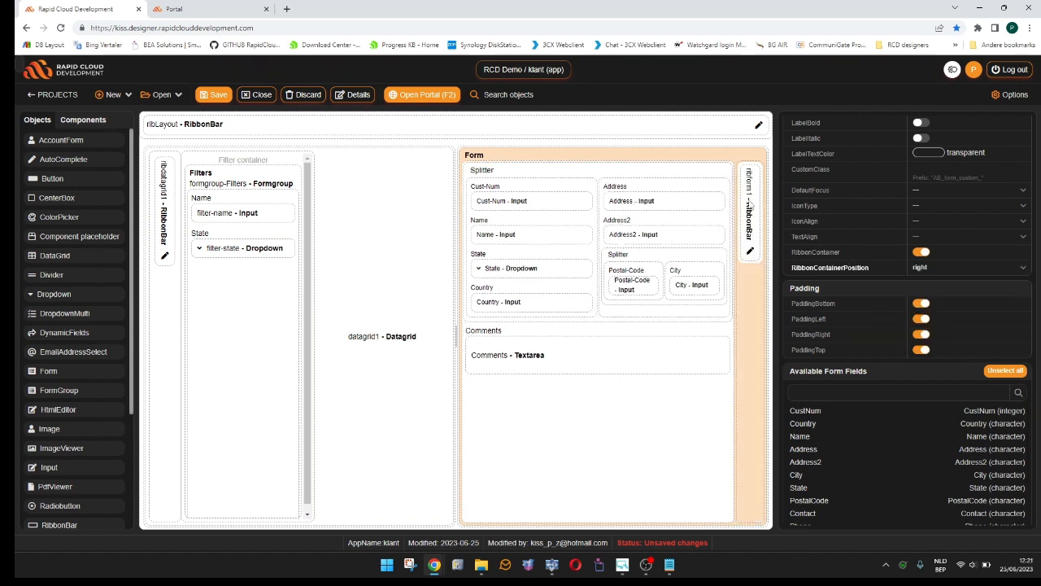
{"action": "left_click", "coordinate": [750, 205]}
{"action": "left_click", "coordinate": [750, 205]}
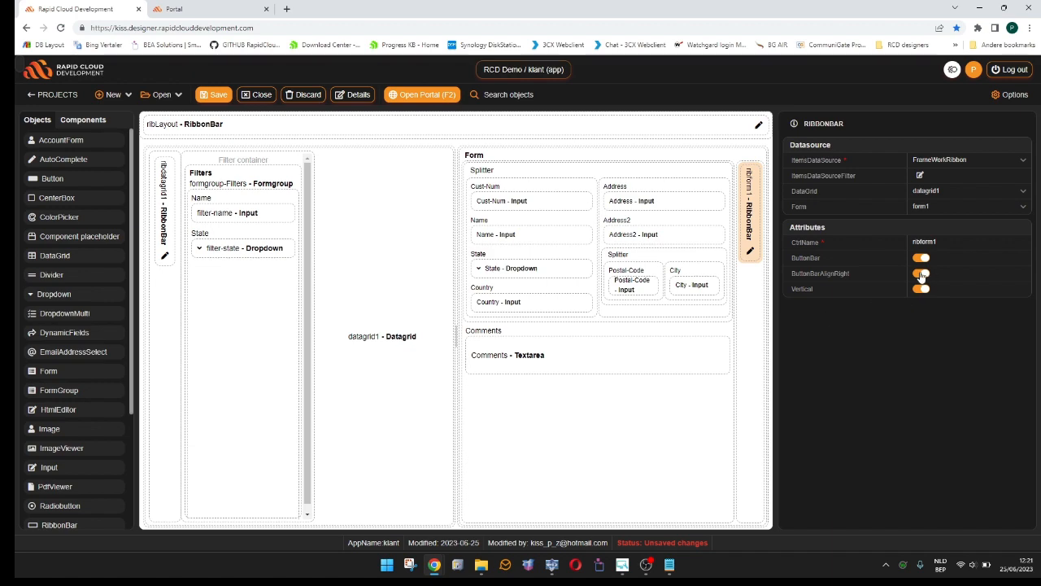
{"action": "left_click", "coordinate": [920, 274]}
- Save the app and reload the portal to check the vertical button bars beside the grid and form
{"action": "left_click", "coordinate": [216, 95]}
{"action": "left_click", "coordinate": [206, 9]}
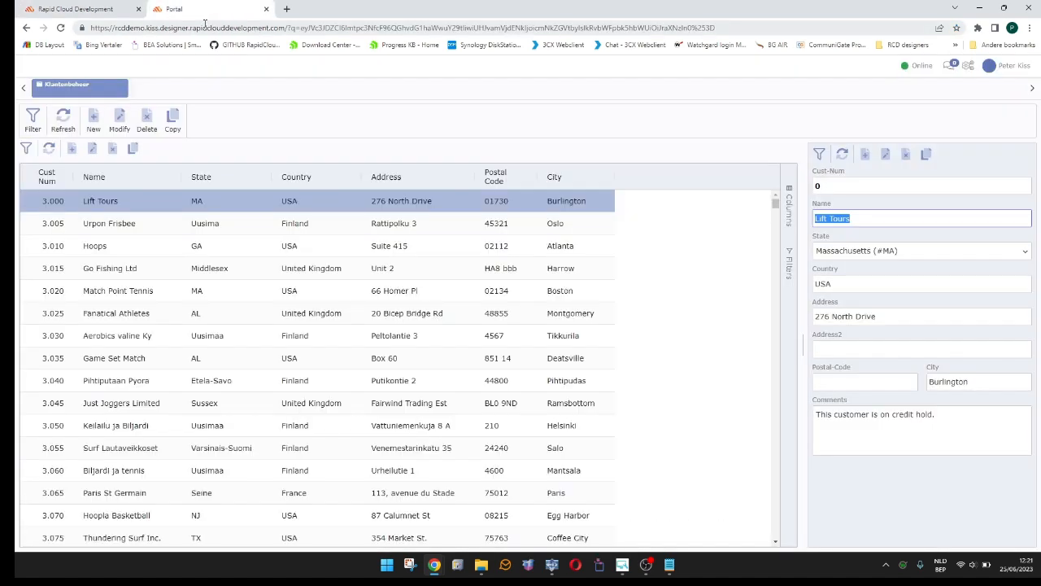
{"action": "key", "text": "F5"}
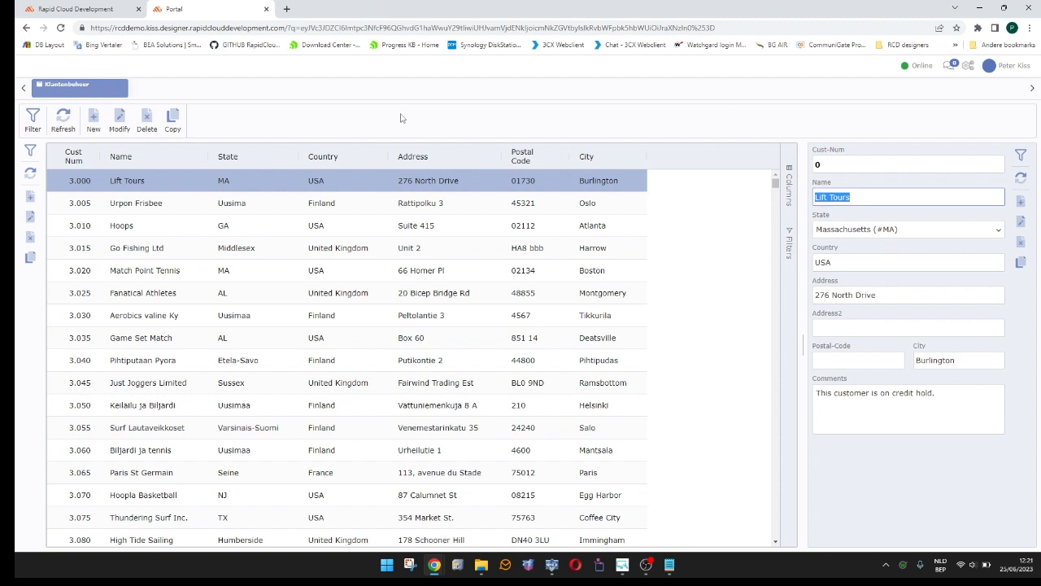
- Return to the designer and add a tab labelled Exports to the ribLayout ribbon bar
{"action": "left_click", "coordinate": [95, 7]}
{"action": "left_click", "coordinate": [663, 128]}
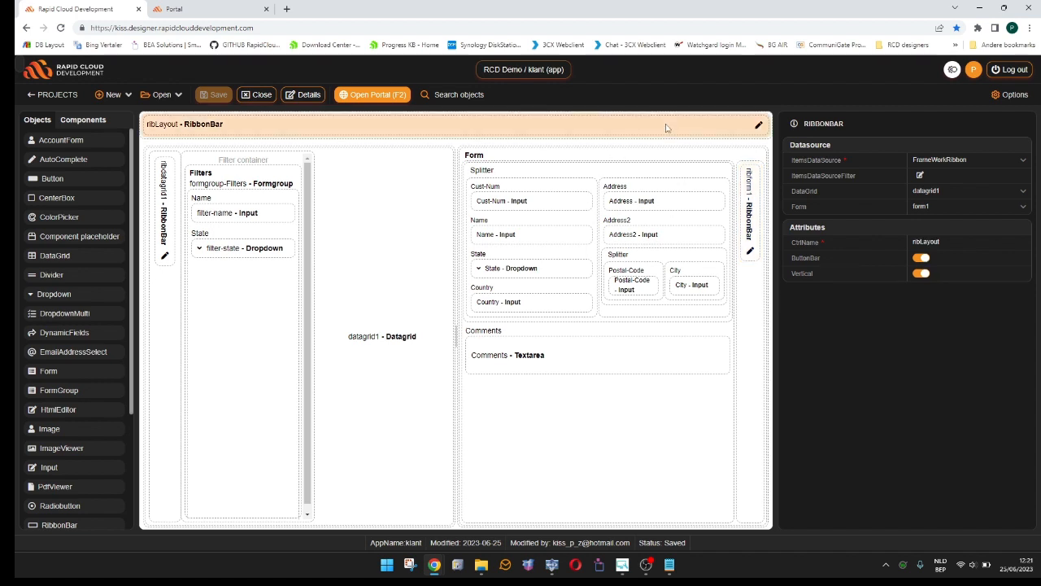
{"action": "left_click", "coordinate": [758, 127]}
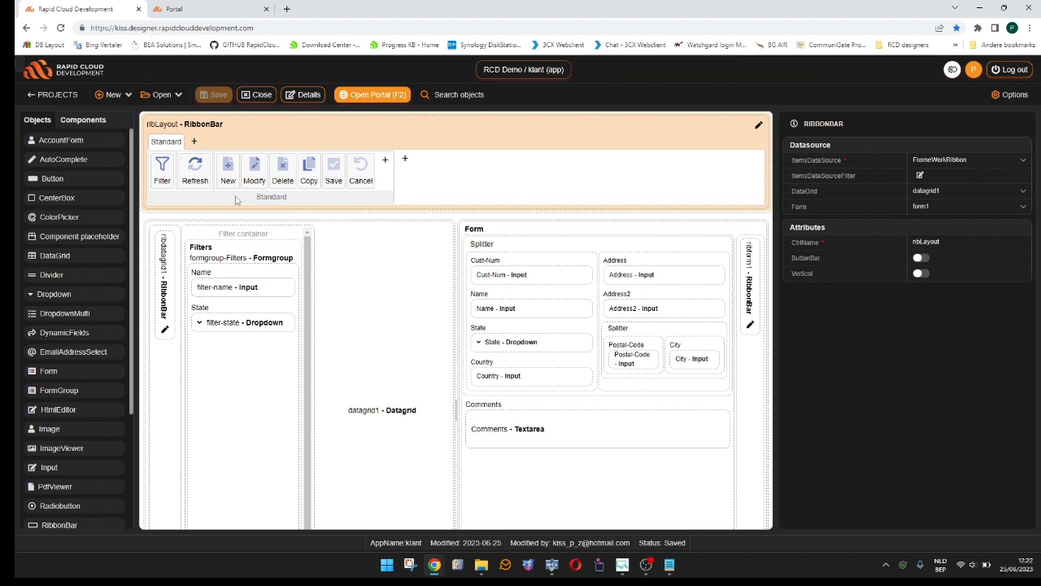
{"action": "left_click", "coordinate": [194, 141]}
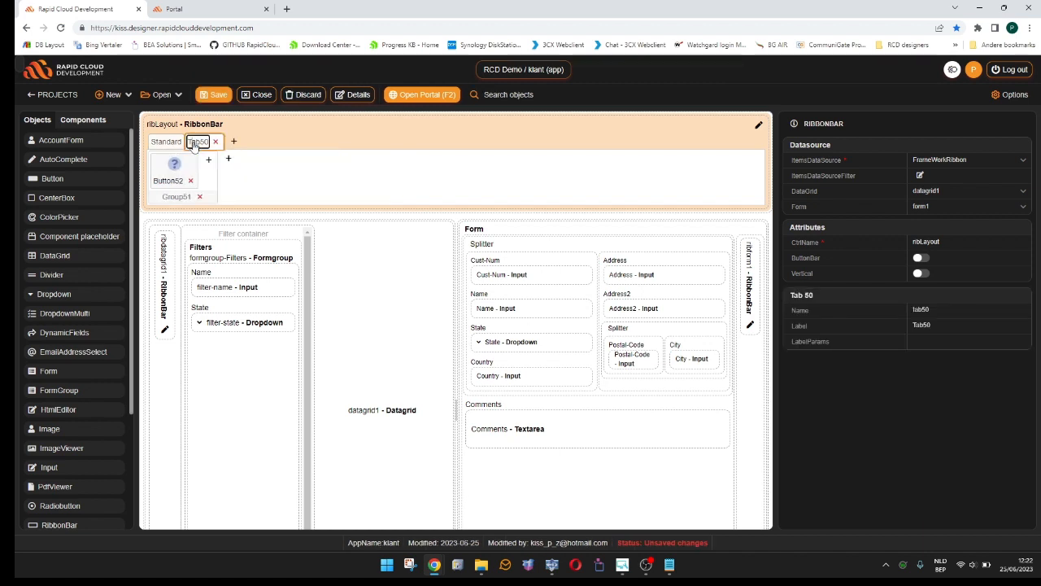
{"action": "double_click", "coordinate": [193, 143]}
{"action": "type", "text": "Exports"}
{"action": "key", "text": "Return"}
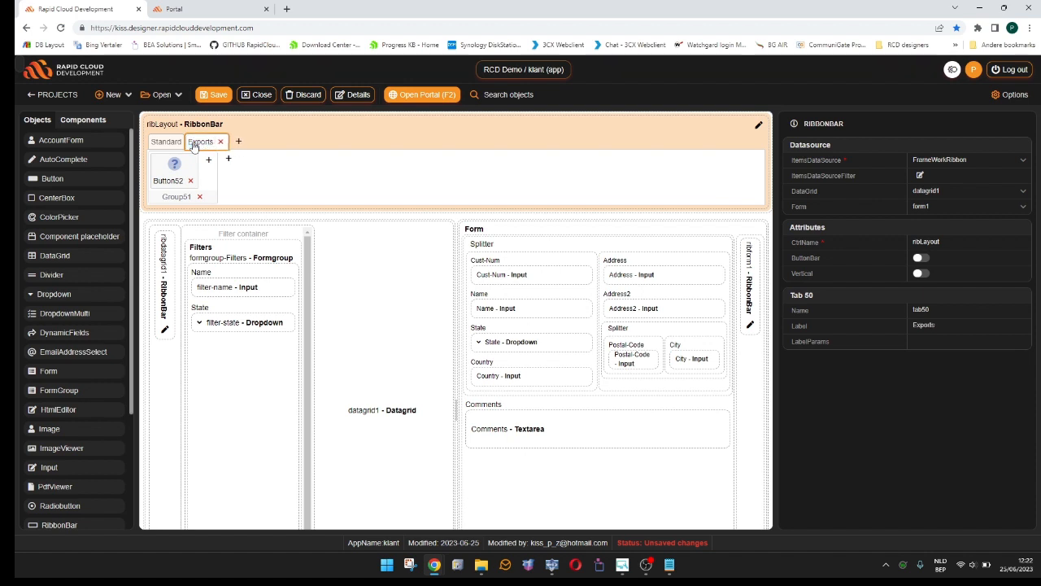
- Add a separator and two more buttons after the existing button in the Exports tab's group
{"action": "left_click", "coordinate": [173, 175]}
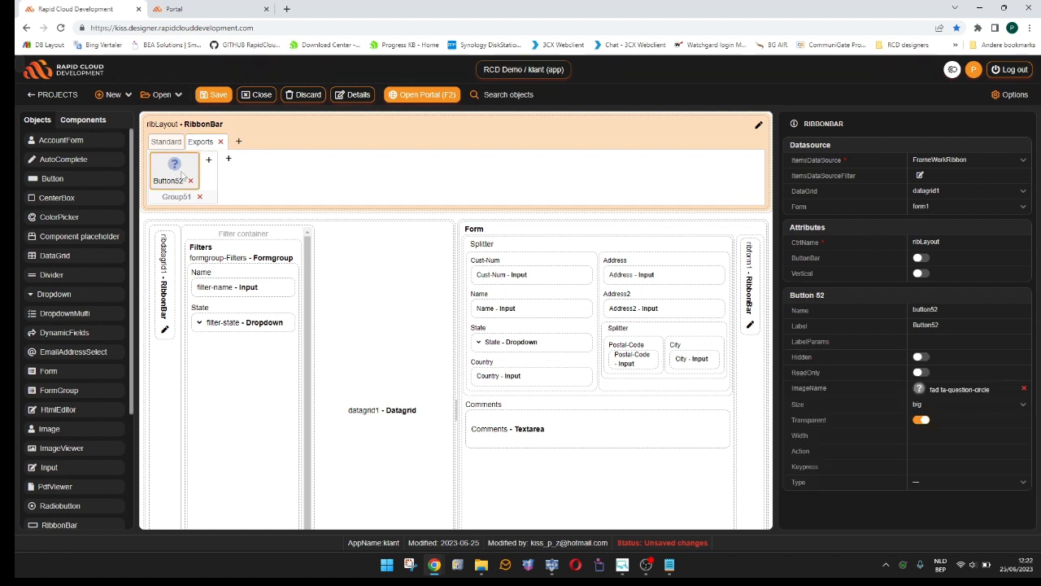
{"action": "left_click", "coordinate": [208, 160]}
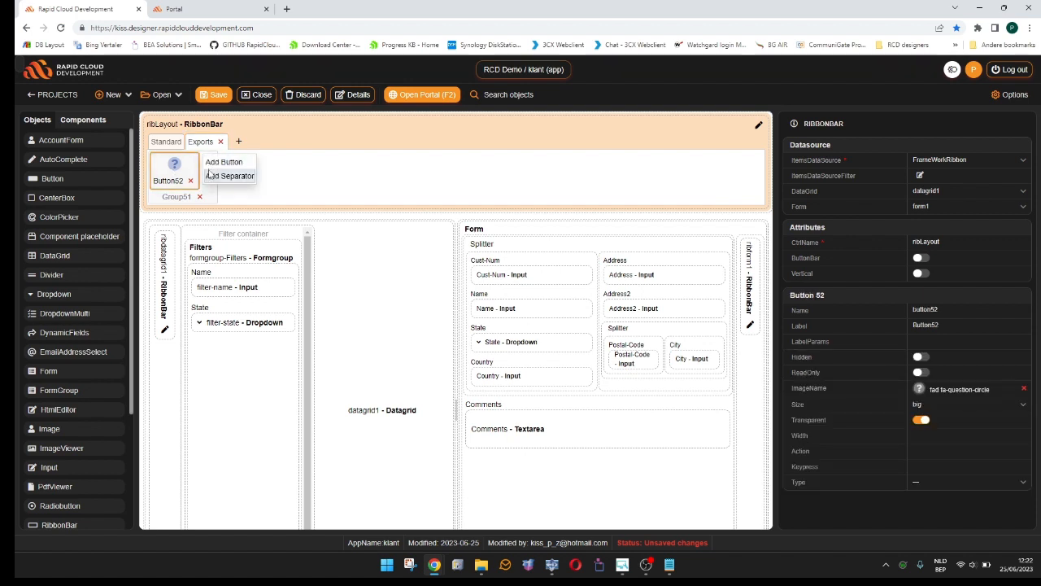
{"action": "left_click", "coordinate": [223, 176]}
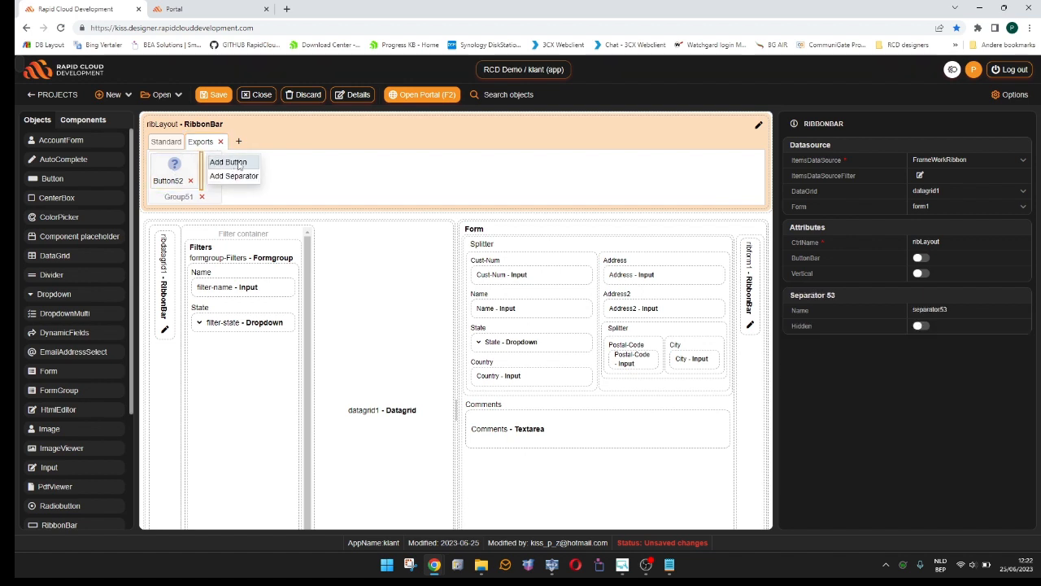
{"action": "left_click", "coordinate": [231, 162]}
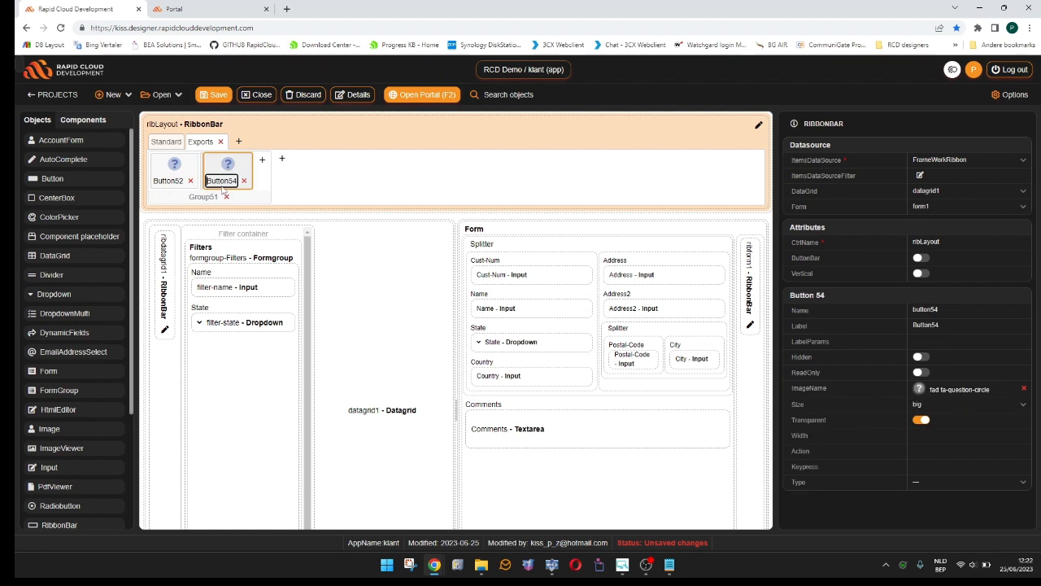
{"action": "left_click", "coordinate": [262, 159]}
{"action": "left_click", "coordinate": [281, 162]}
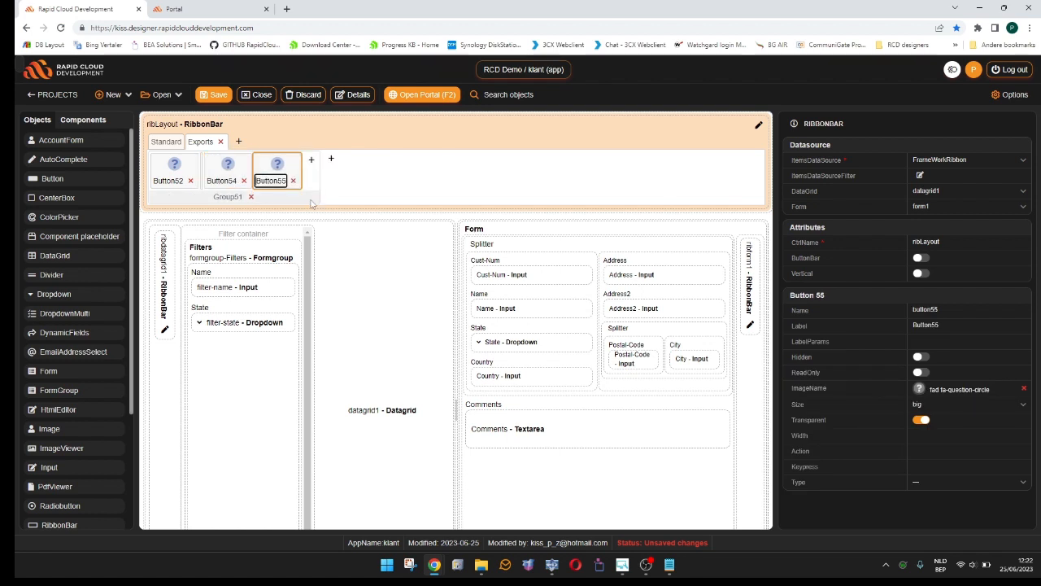
- Add a separator and a button at the end of the Standard tab's group in the ribLayout ribbon bar
{"action": "left_click", "coordinate": [165, 142]}
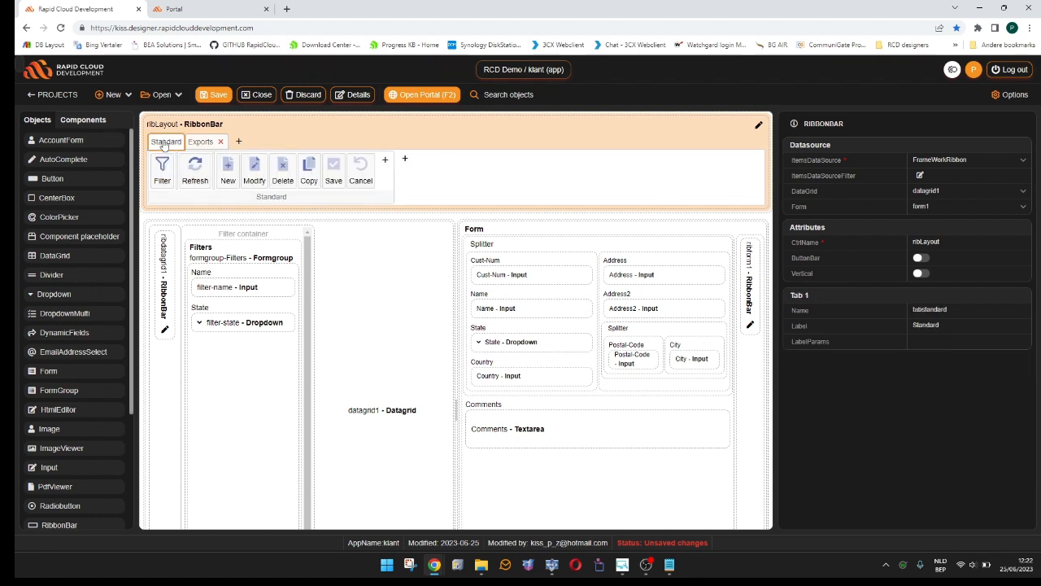
{"action": "left_click", "coordinate": [385, 159]}
{"action": "left_click", "coordinate": [387, 174]}
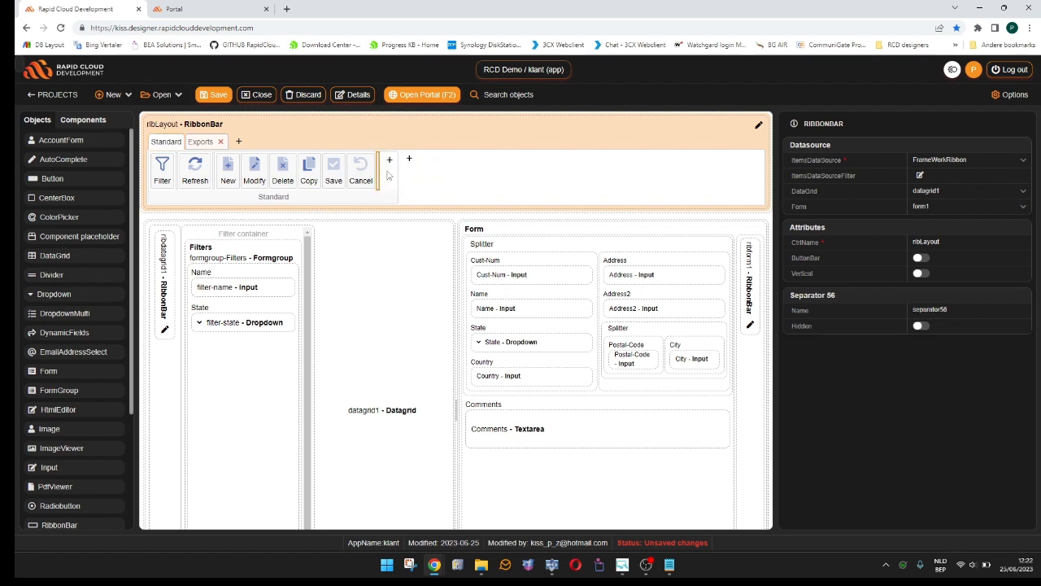
{"action": "left_click", "coordinate": [393, 159]}
{"action": "left_click", "coordinate": [410, 163]}
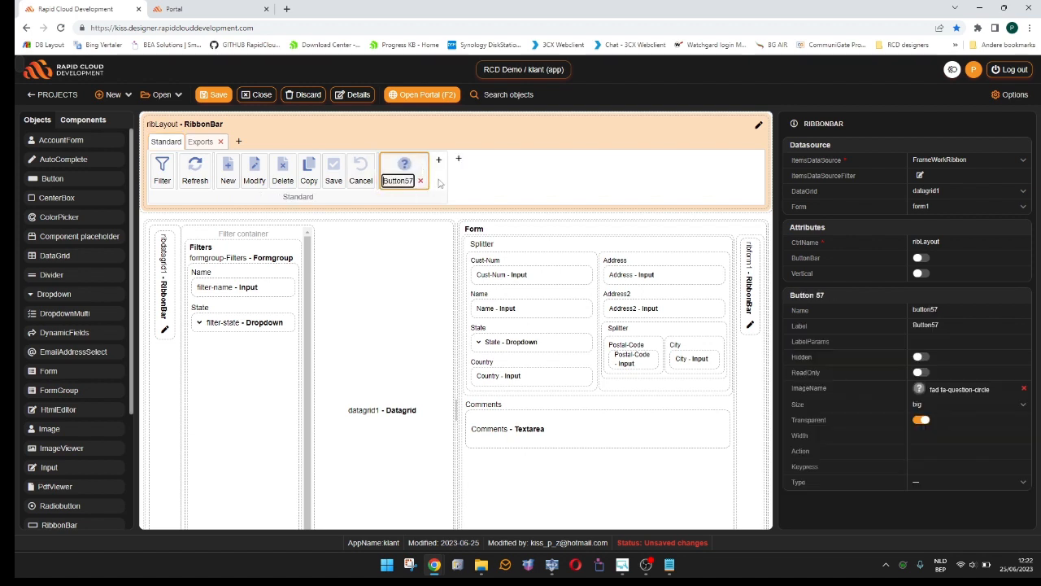
{"action": "left_click", "coordinate": [462, 187]}
- Delete the Exports tab from the ribLayout ribbon bar
{"action": "left_click", "coordinate": [201, 143]}
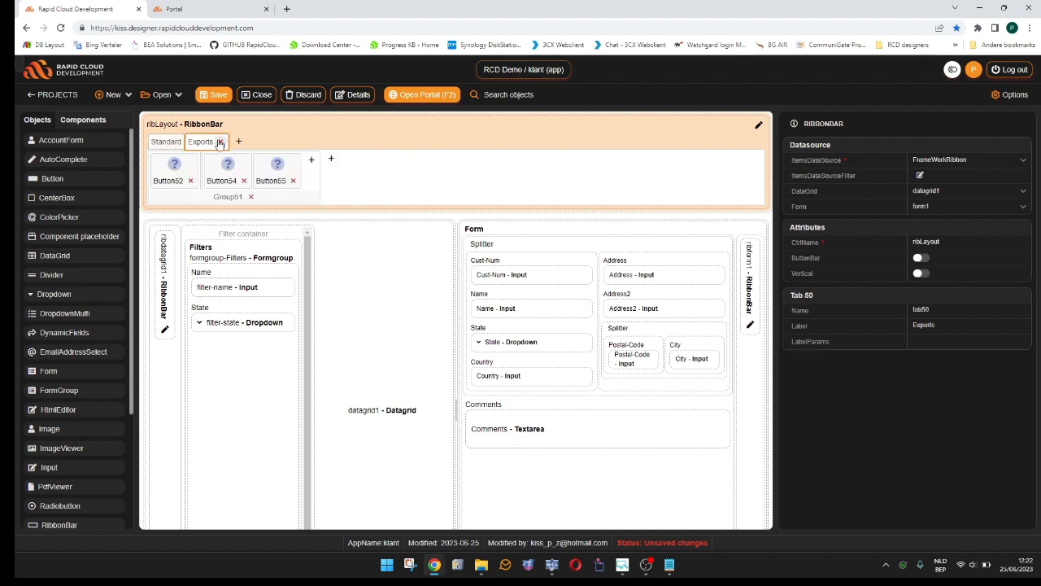
{"action": "left_click", "coordinate": [218, 143]}
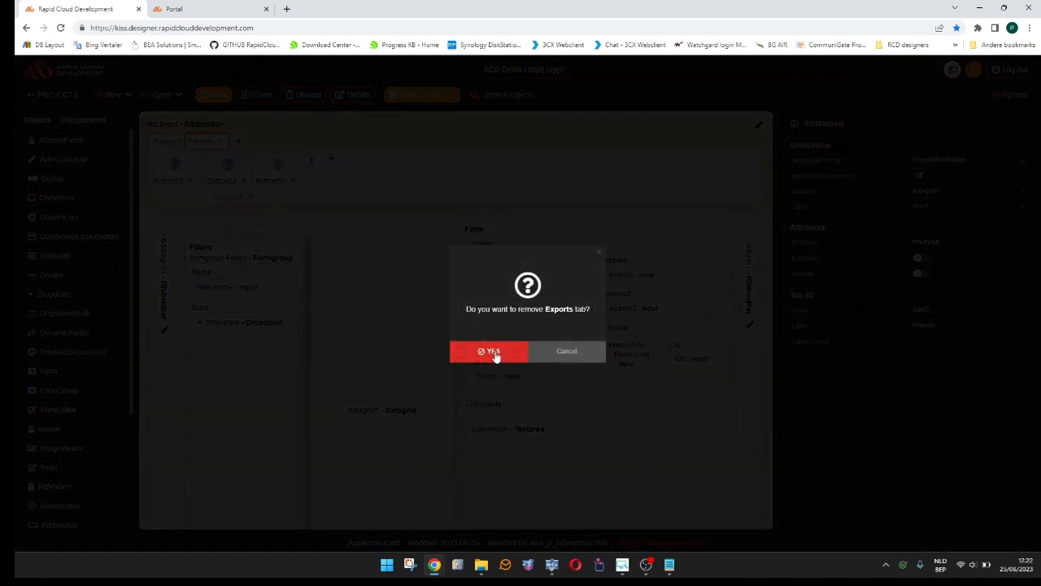
{"action": "left_click", "coordinate": [493, 354]}
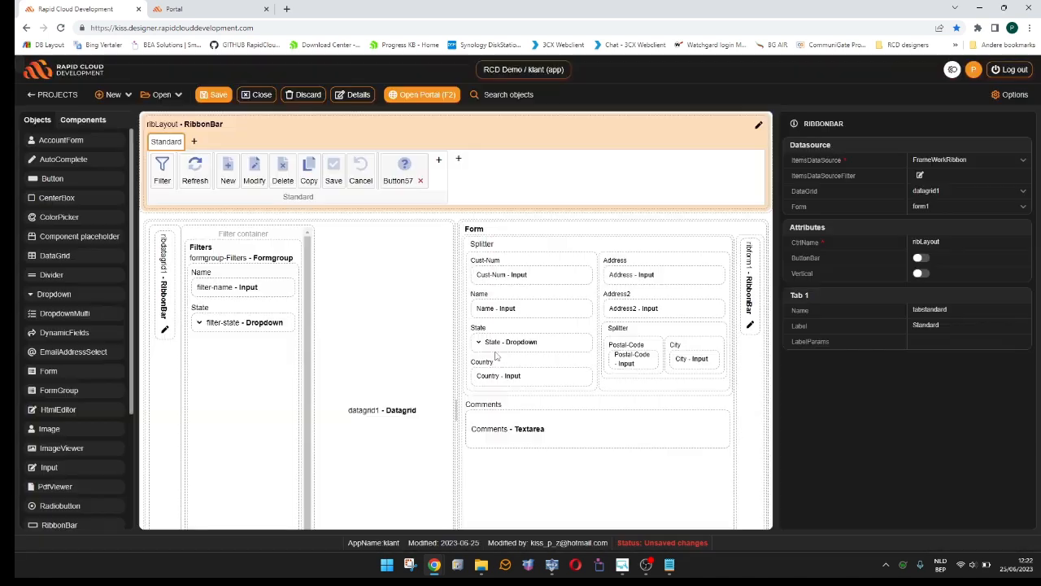
- Save the app and check the new ribbon button in the portal
{"action": "left_click", "coordinate": [215, 95]}
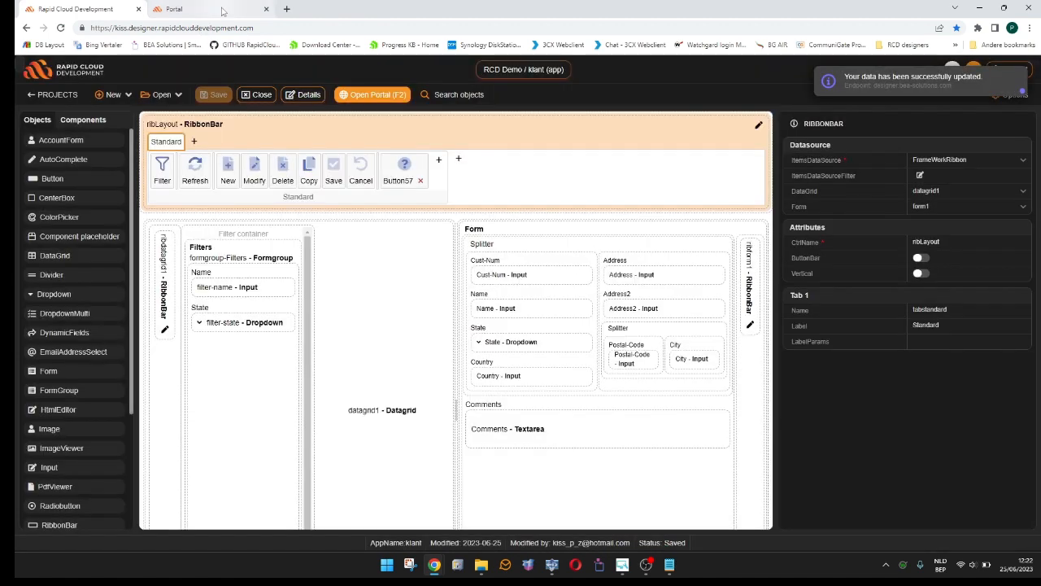
{"action": "left_click", "coordinate": [222, 10]}
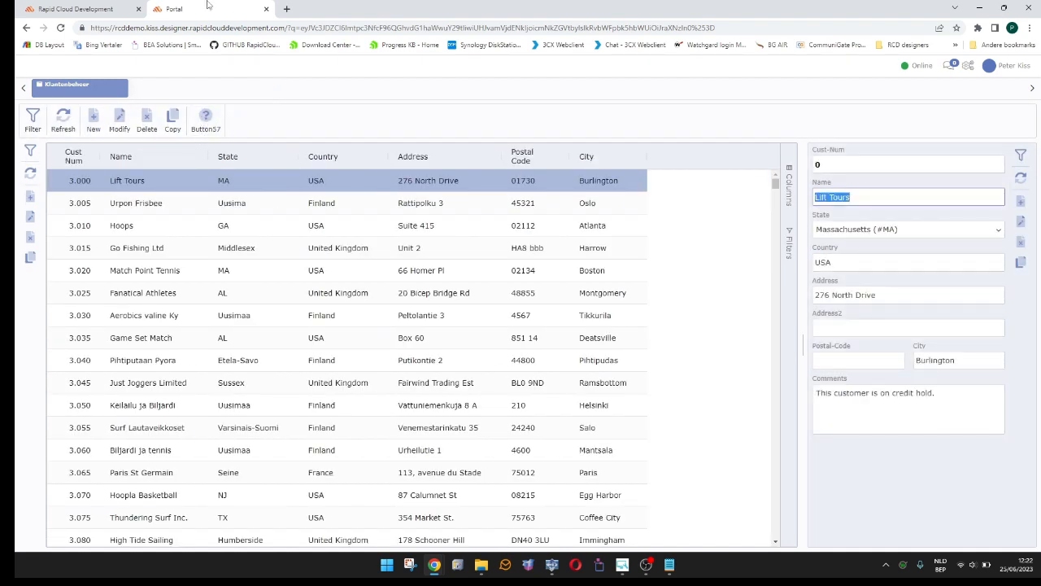
- Return to the designer and set the new ribbon button's name and label to Details
{"action": "left_click", "coordinate": [96, 13]}
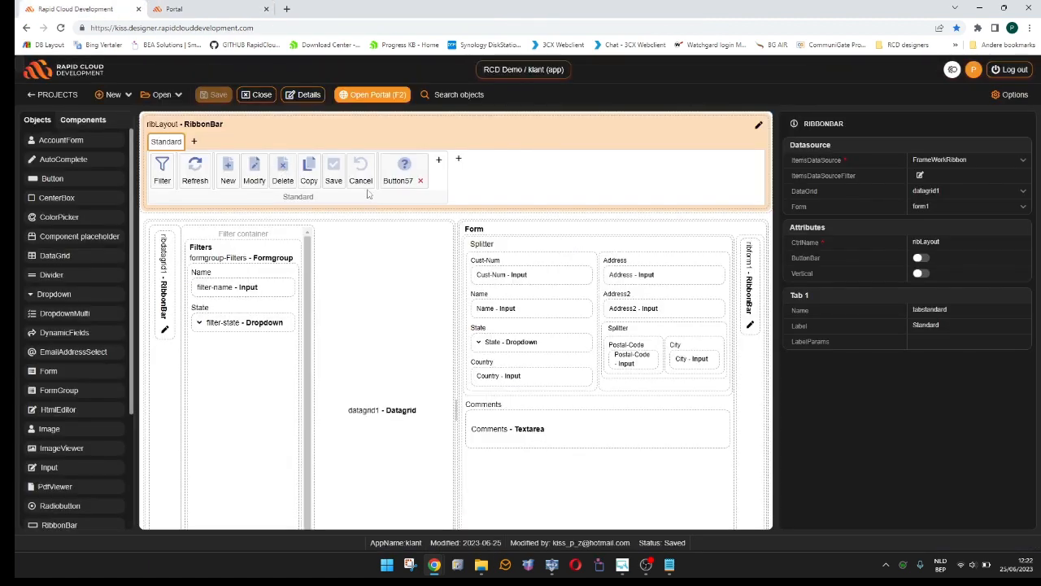
{"action": "left_click", "coordinate": [406, 173]}
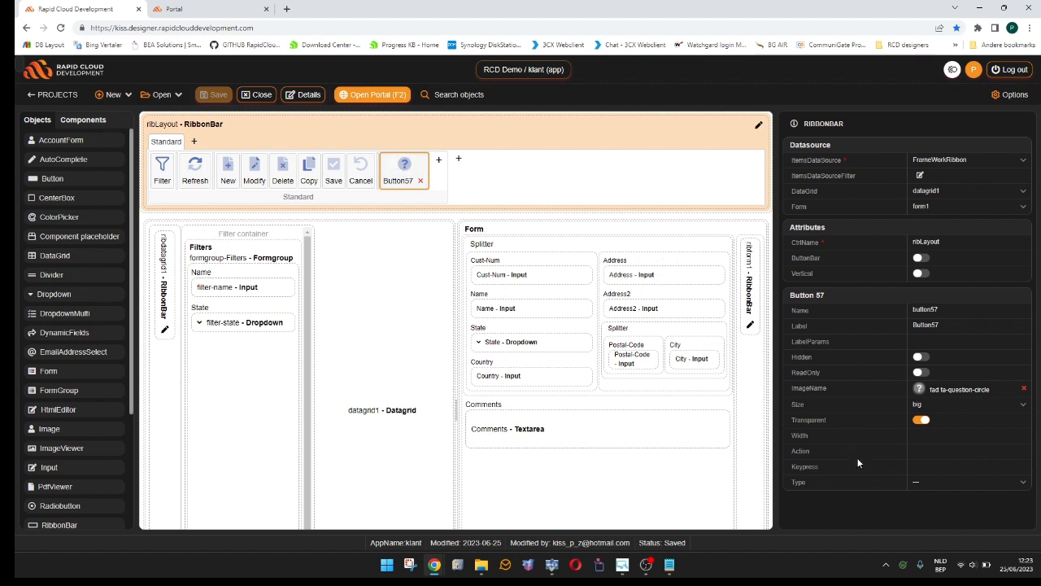
{"action": "double_click", "coordinate": [968, 308]}
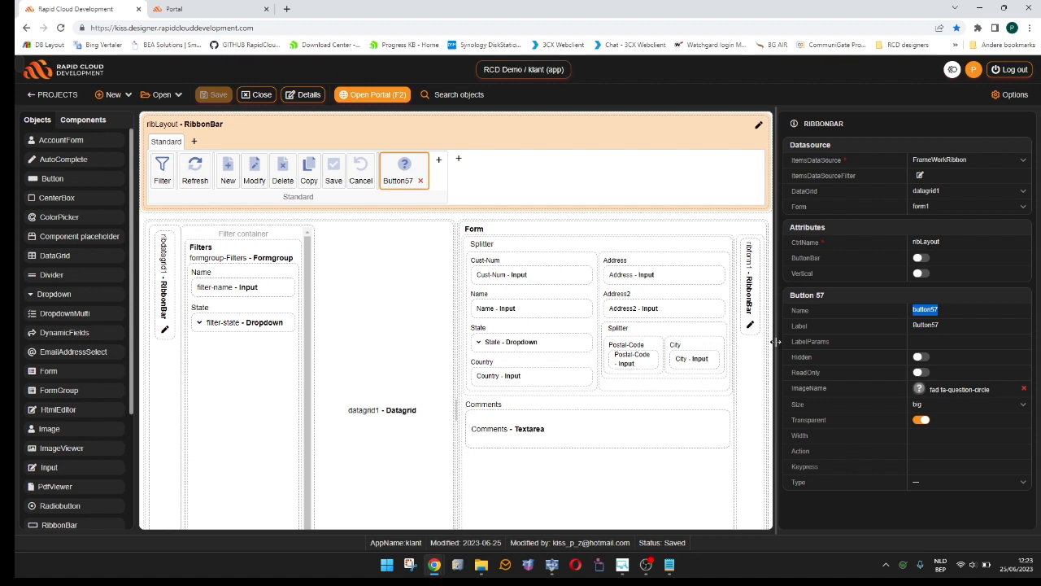
{"action": "type", "text": "Details"}
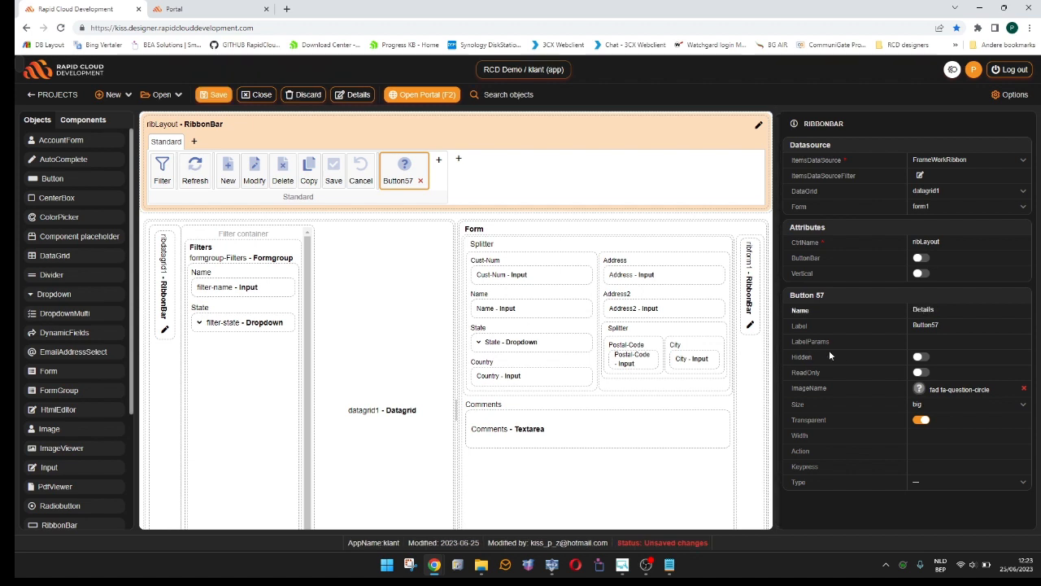
{"action": "key", "text": "Tab"}
{"action": "type", "text": "Details"}
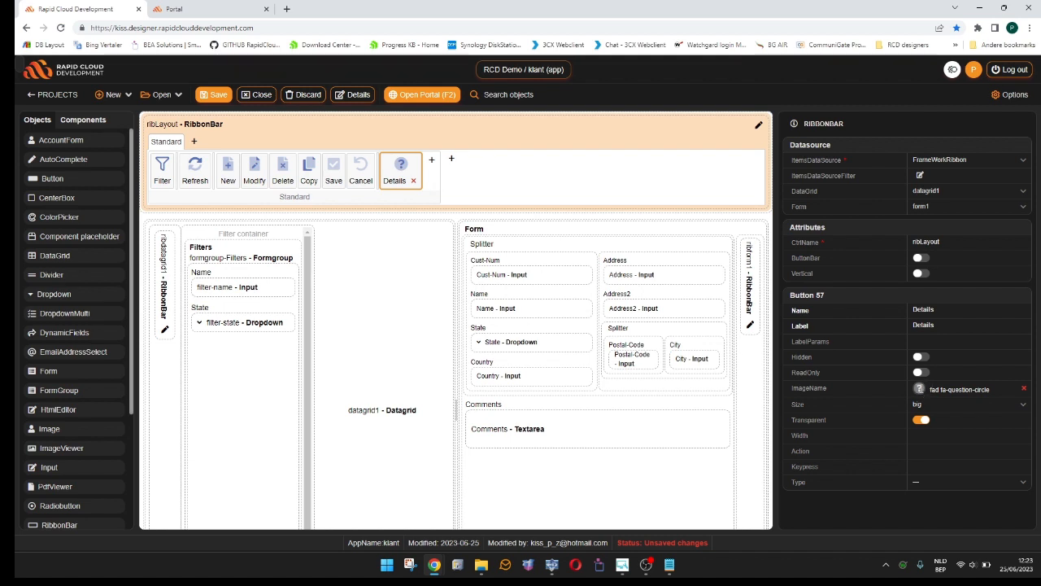
- Give the Details button the fas fa-address-book icon and set its size to small
{"action": "left_click", "coordinate": [940, 391]}
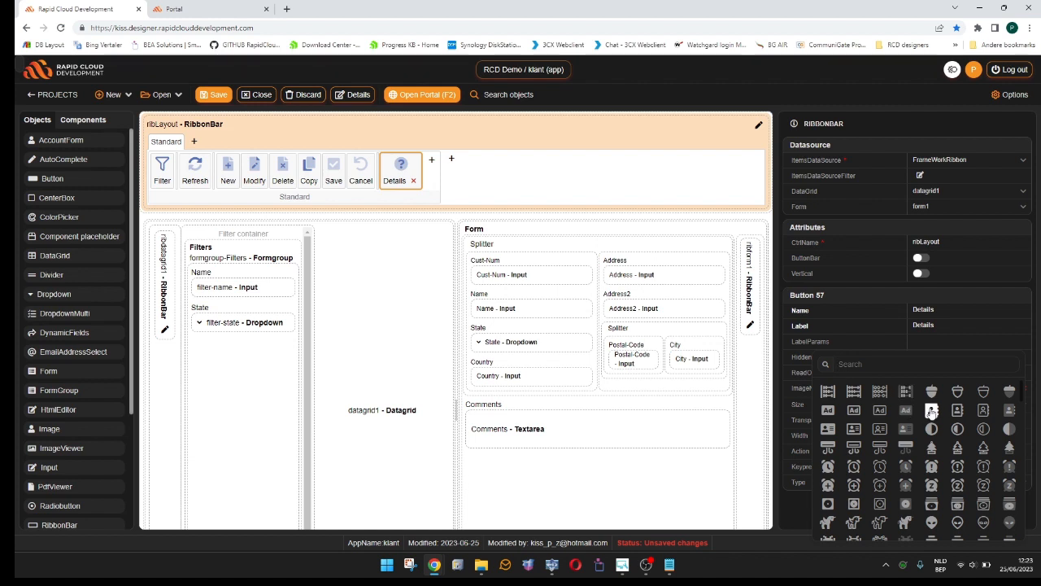
{"action": "left_click", "coordinate": [932, 411]}
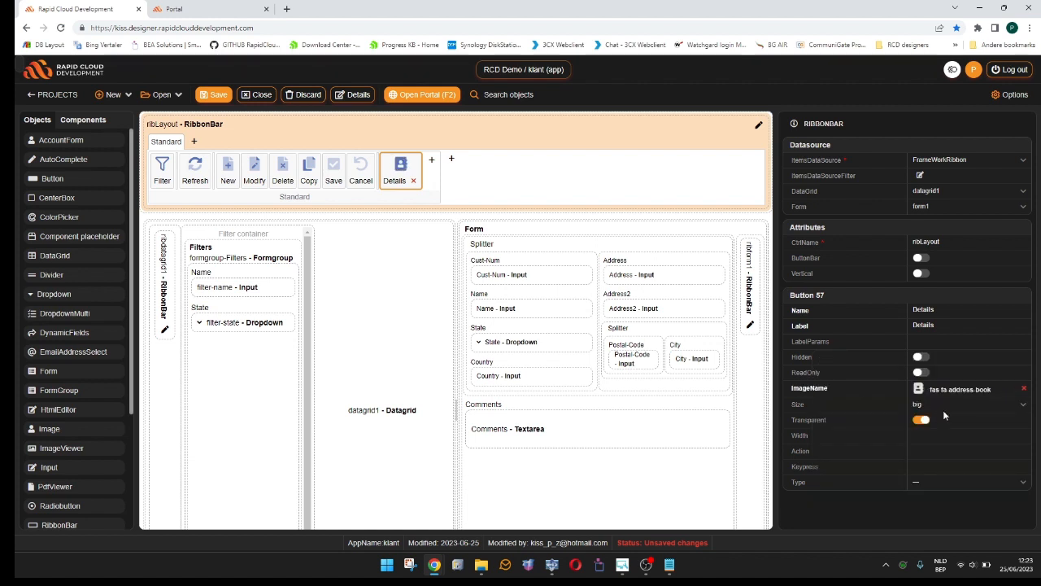
{"action": "left_click", "coordinate": [934, 406]}
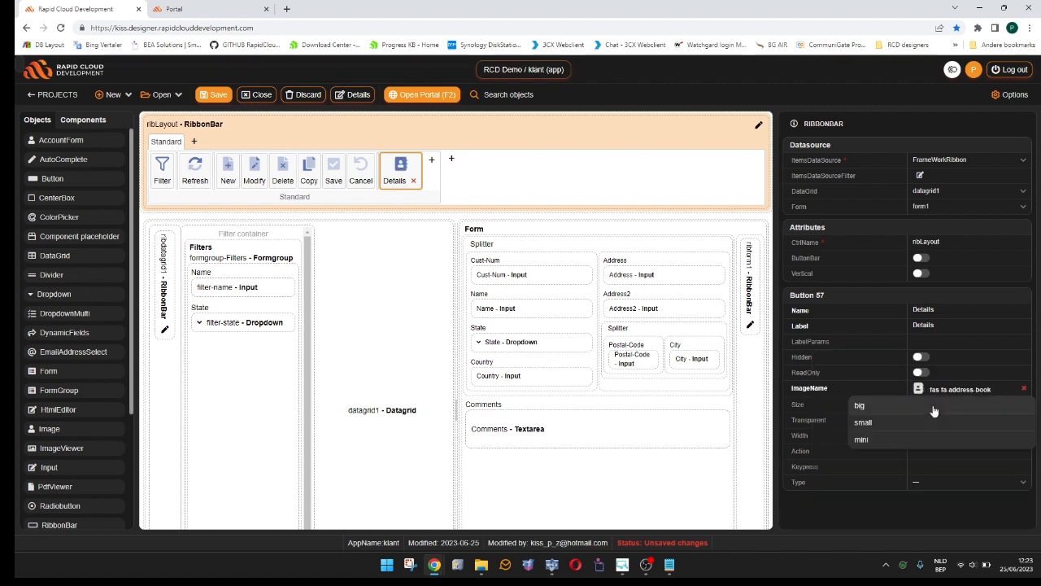
{"action": "left_click", "coordinate": [882, 424]}
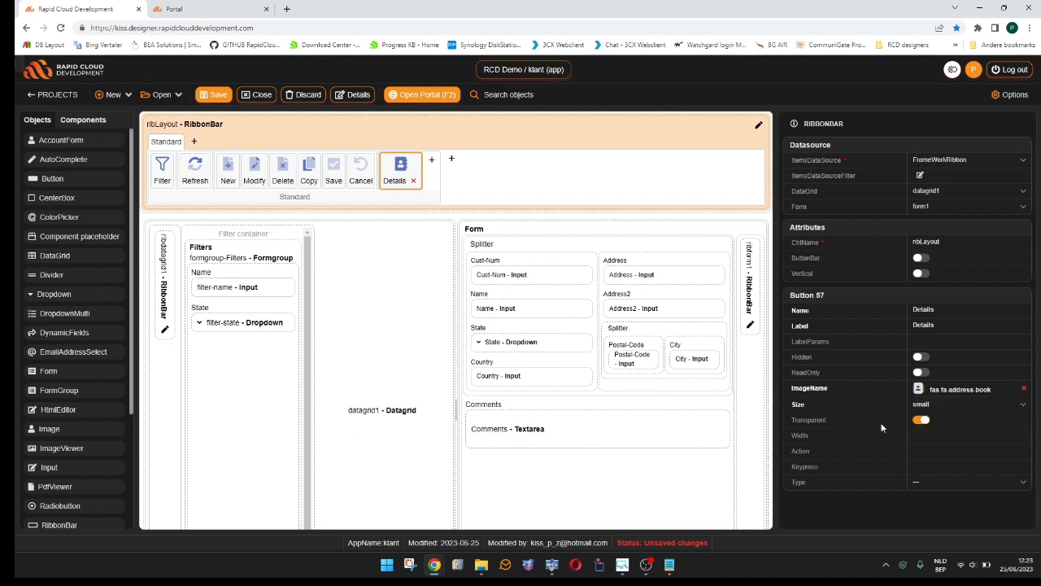
- Set the Details button's type to trigger with Portal --> Open program, and choose test as the program
{"action": "left_click", "coordinate": [920, 466]}
{"action": "left_click", "coordinate": [975, 487]}
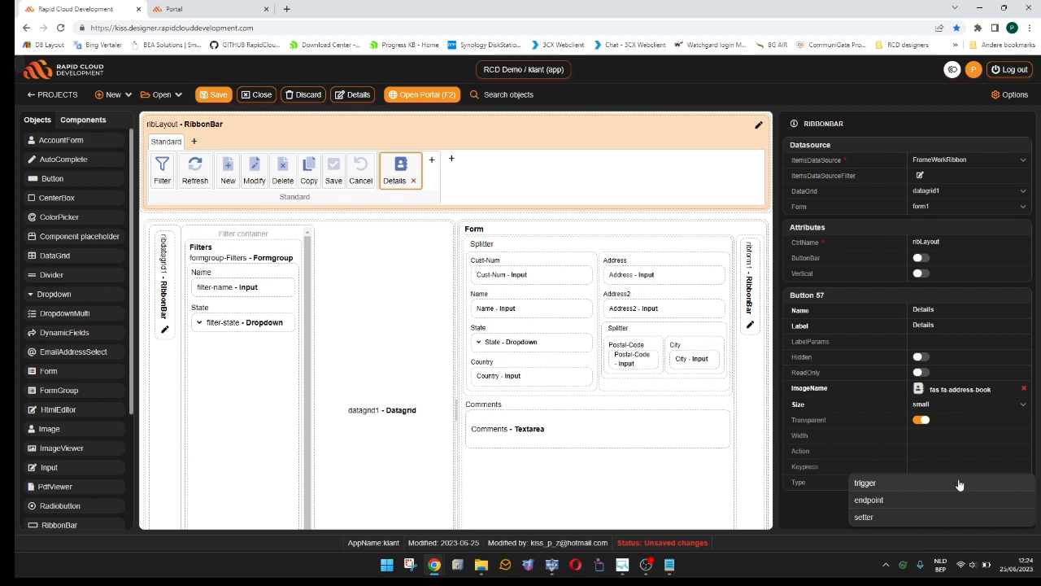
{"action": "left_click", "coordinate": [899, 483]}
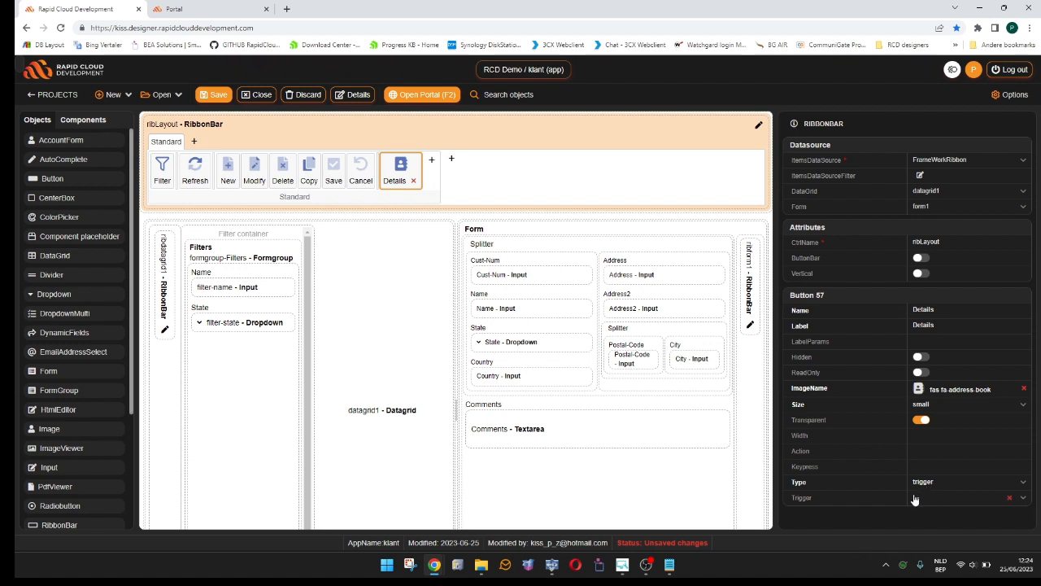
{"action": "left_click", "coordinate": [913, 498]}
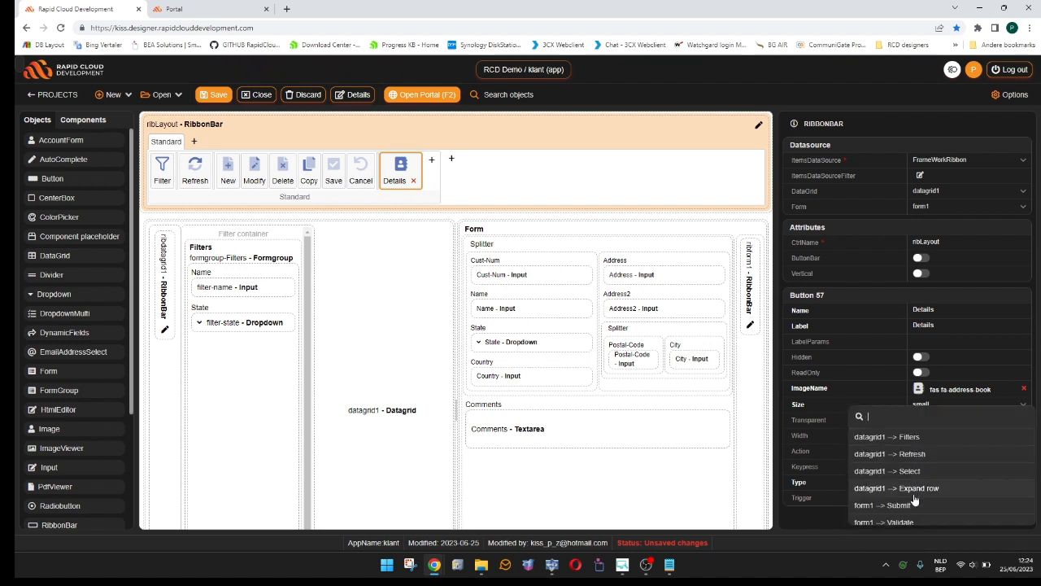
{"action": "type", "text": "ope"}
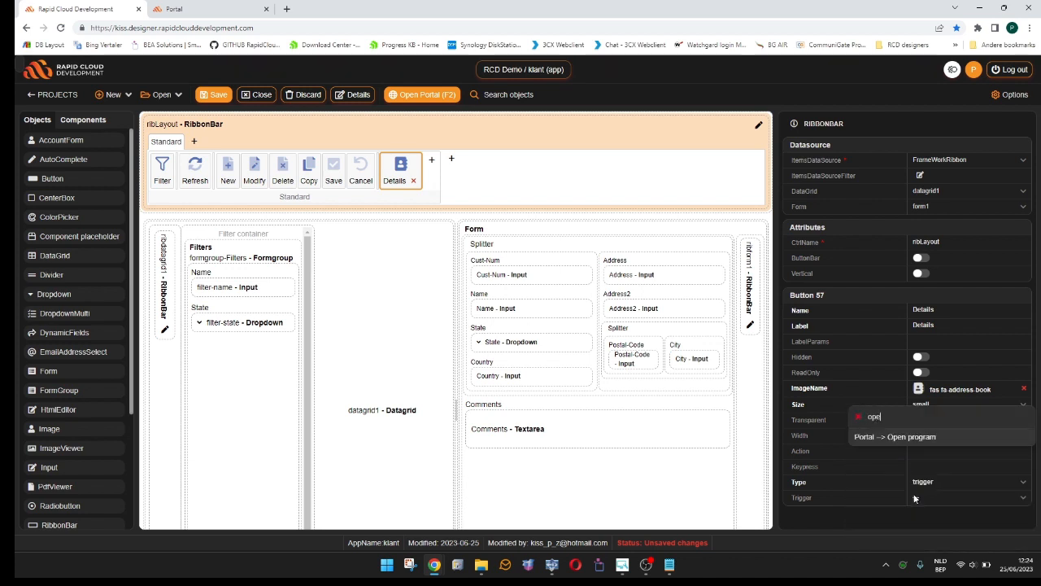
{"action": "left_click", "coordinate": [920, 439]}
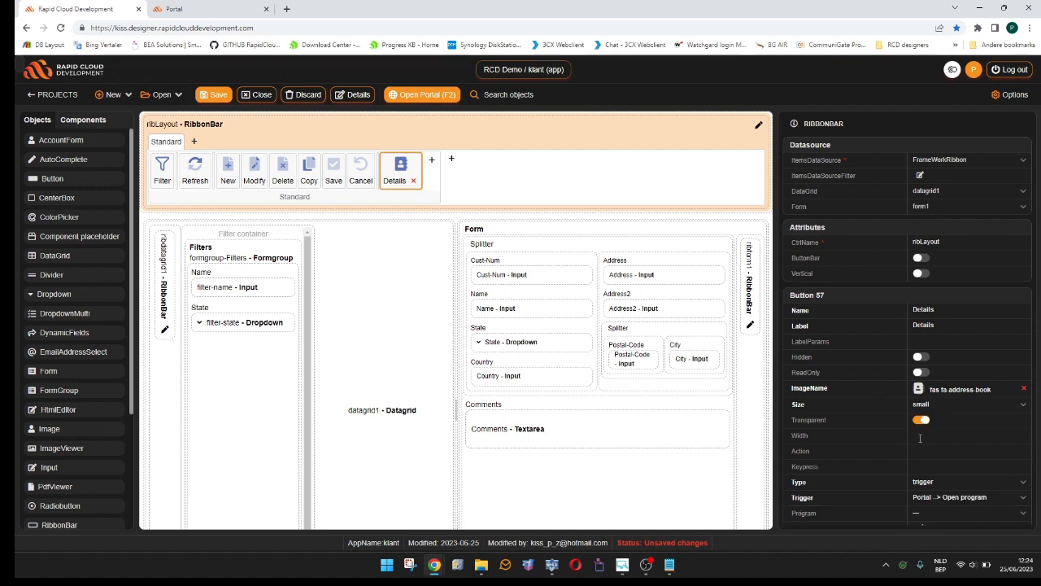
{"action": "scroll", "coordinate": [923, 455], "scroll_direction": "down", "scroll_amount": 1}
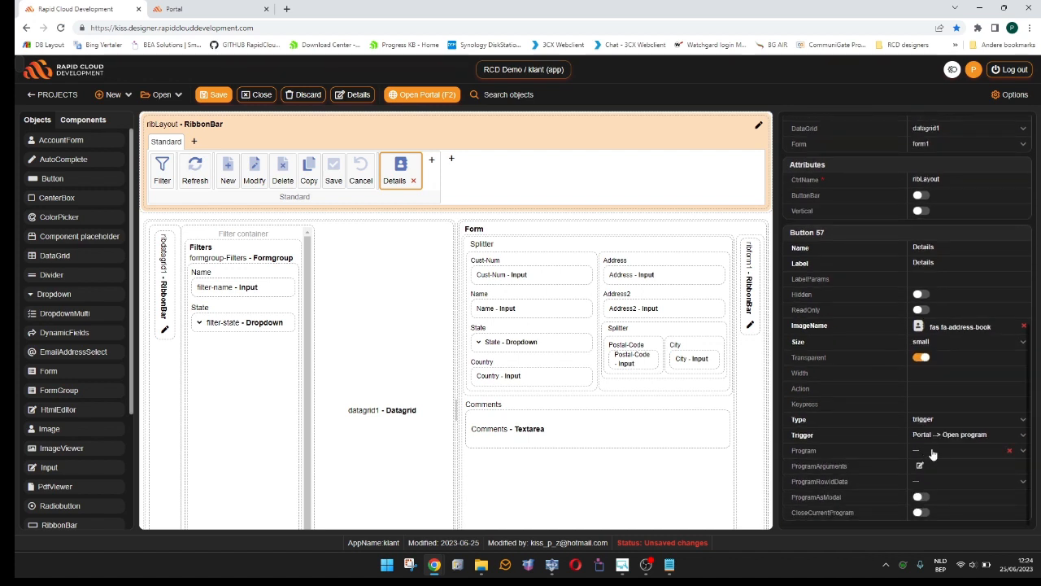
{"action": "left_click", "coordinate": [933, 454]}
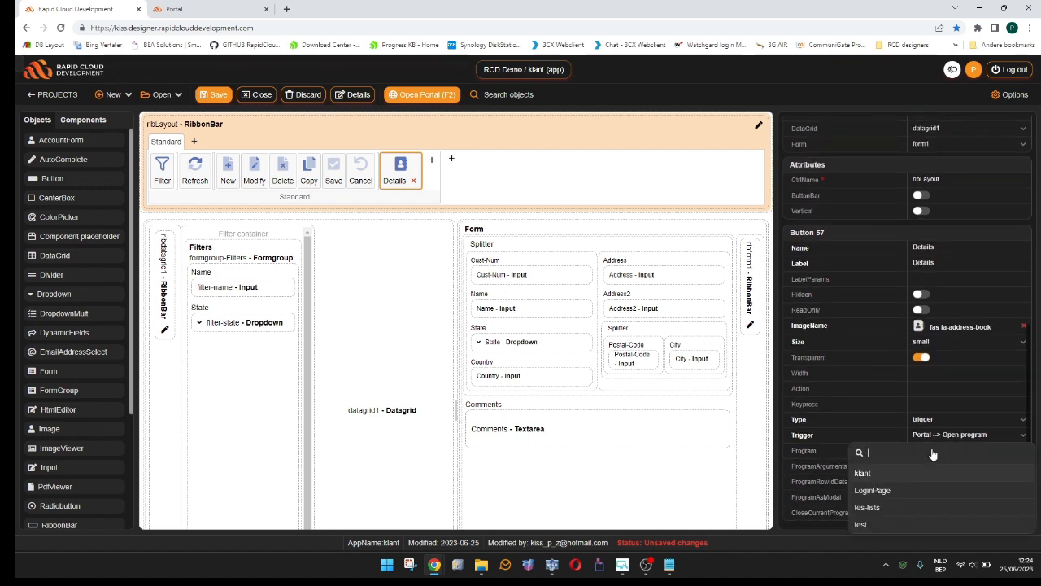
{"action": "left_click", "coordinate": [889, 522]}
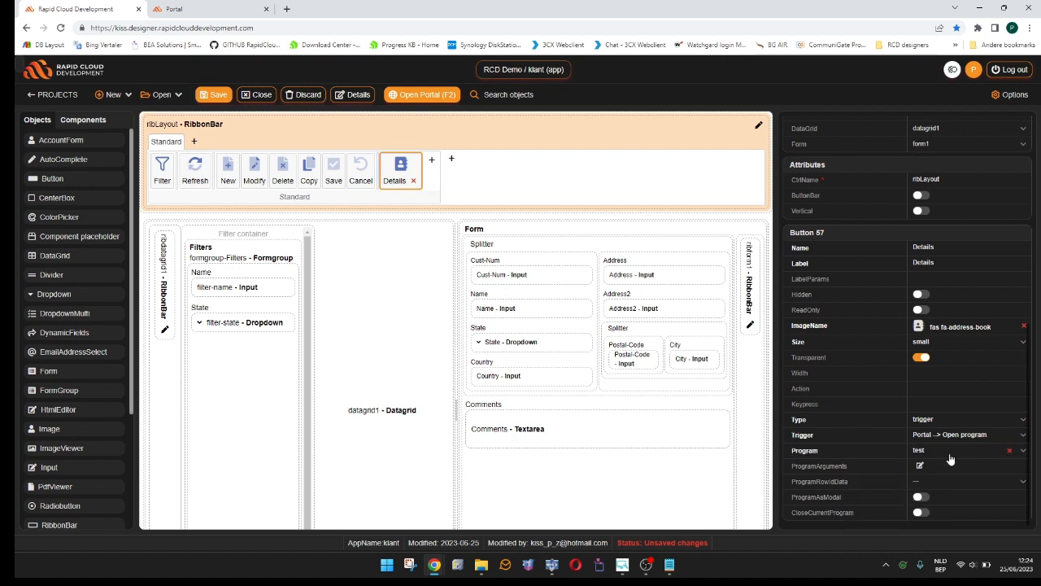
- Make the Details button open its program as a modal with a width and height of 50%
{"action": "left_click", "coordinate": [921, 498]}
{"action": "scroll", "coordinate": [947, 499], "scroll_direction": "down", "scroll_amount": 1}
{"action": "left_click", "coordinate": [923, 498]}
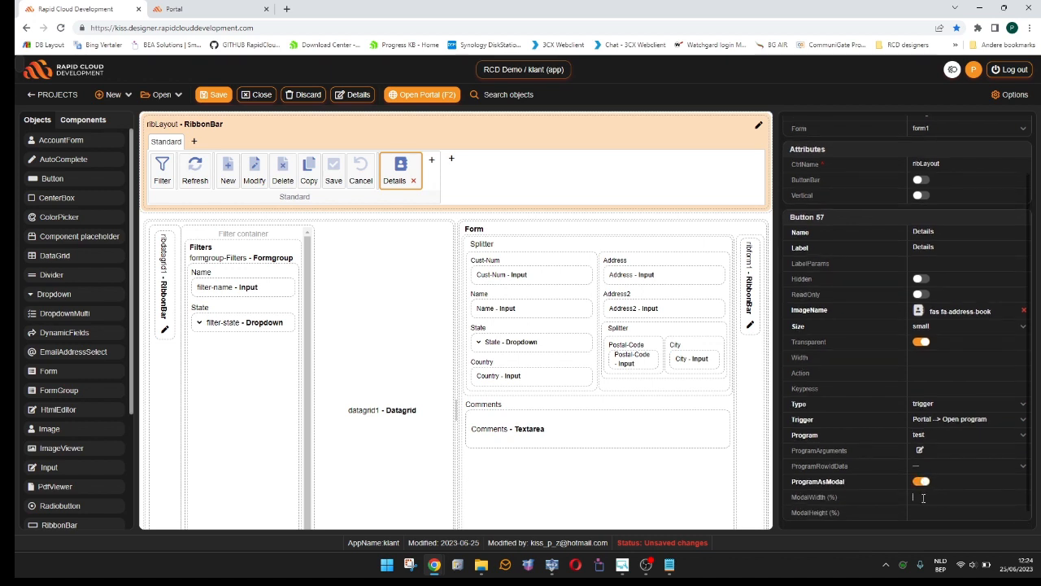
{"action": "type", "text": "50"}
{"action": "key", "text": "Tab"}
{"action": "type", "text": "50"}
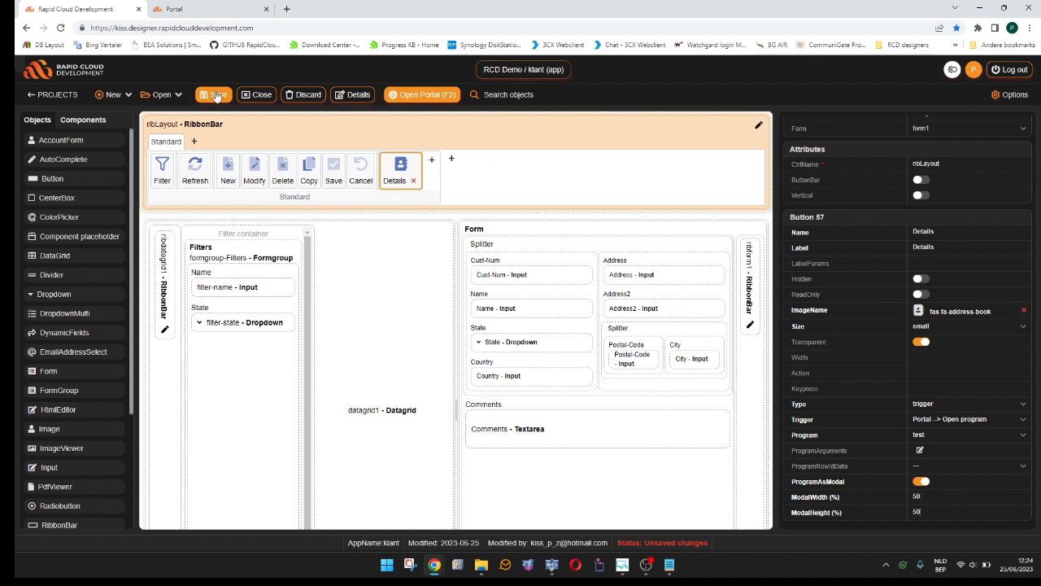
- Save the app, reload the portal, and open the test program with the Details button before closing its modal
{"action": "left_click", "coordinate": [217, 96]}
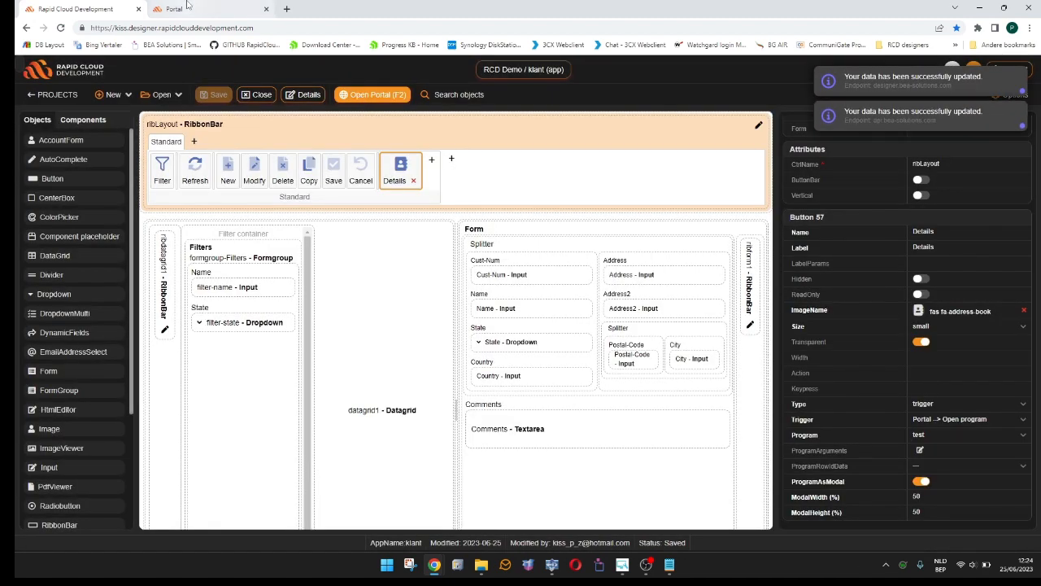
{"action": "left_click", "coordinate": [188, 7]}
{"action": "key", "text": "F5"}
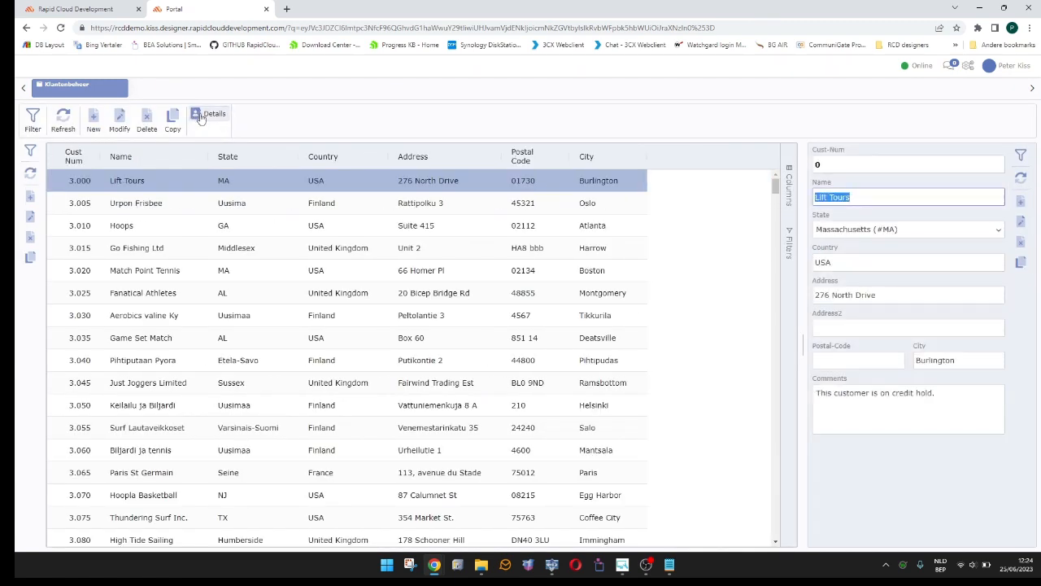
{"action": "left_click", "coordinate": [216, 119]}
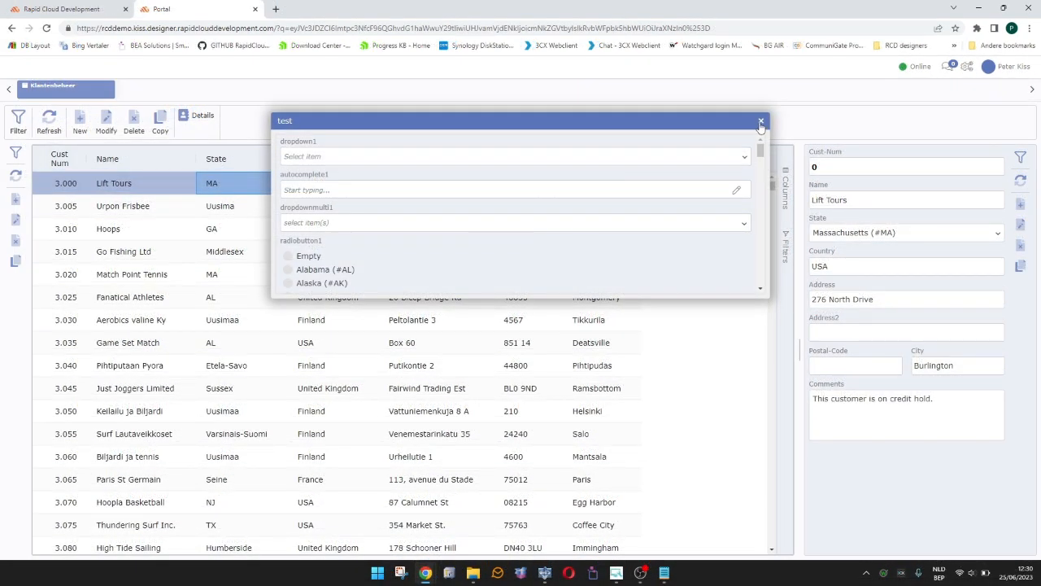
{"action": "left_click", "coordinate": [760, 120]}
- Back in the designer, try the setter type for the Details button, set it to endpoint, and leave ribLayout's edit mode
{"action": "left_click", "coordinate": [65, 9]}
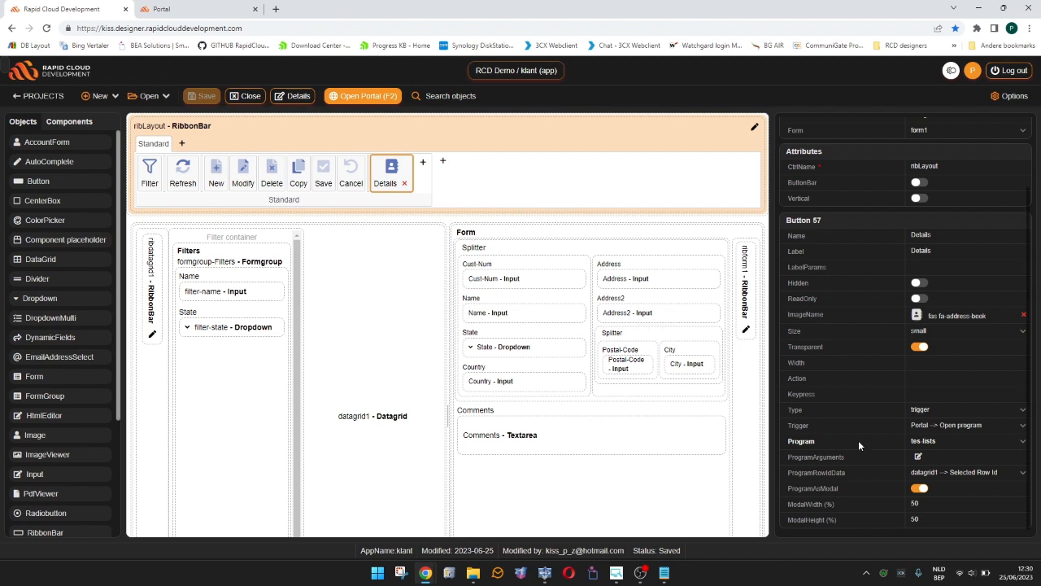
{"action": "left_click", "coordinate": [950, 409]}
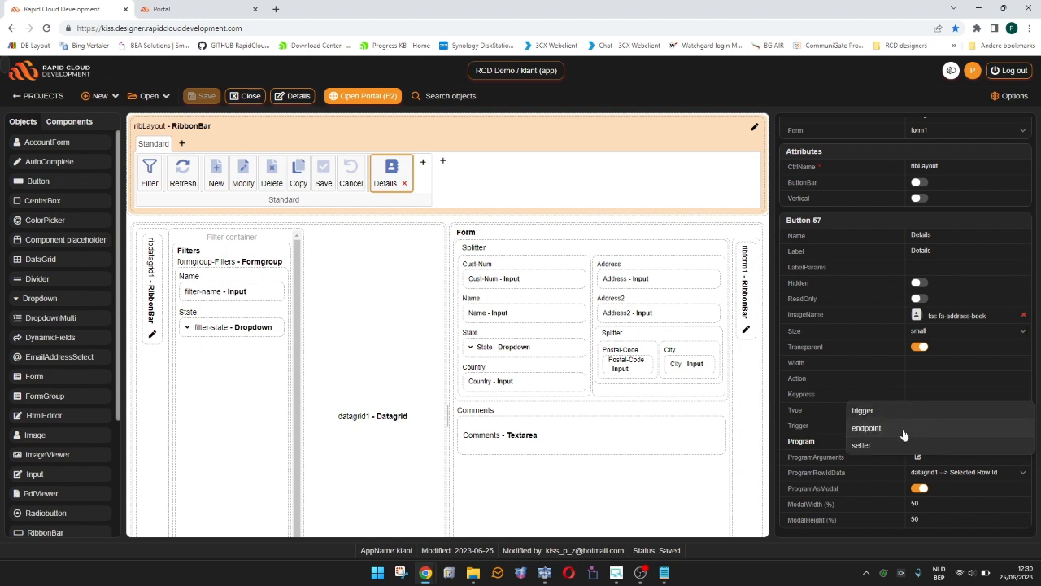
{"action": "left_click", "coordinate": [884, 446]}
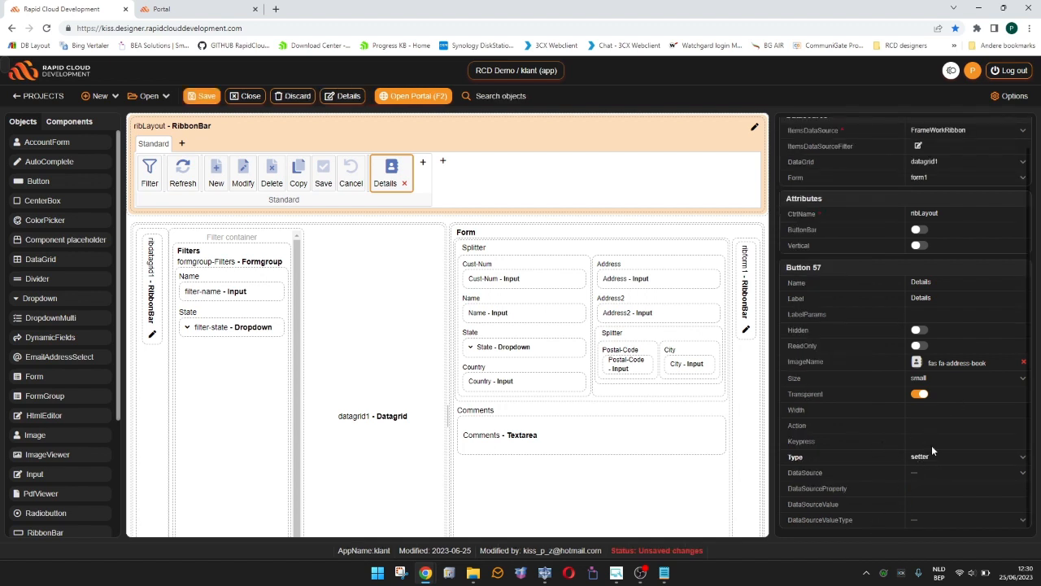
{"action": "left_click", "coordinate": [935, 454]}
{"action": "left_click", "coordinate": [909, 474]}
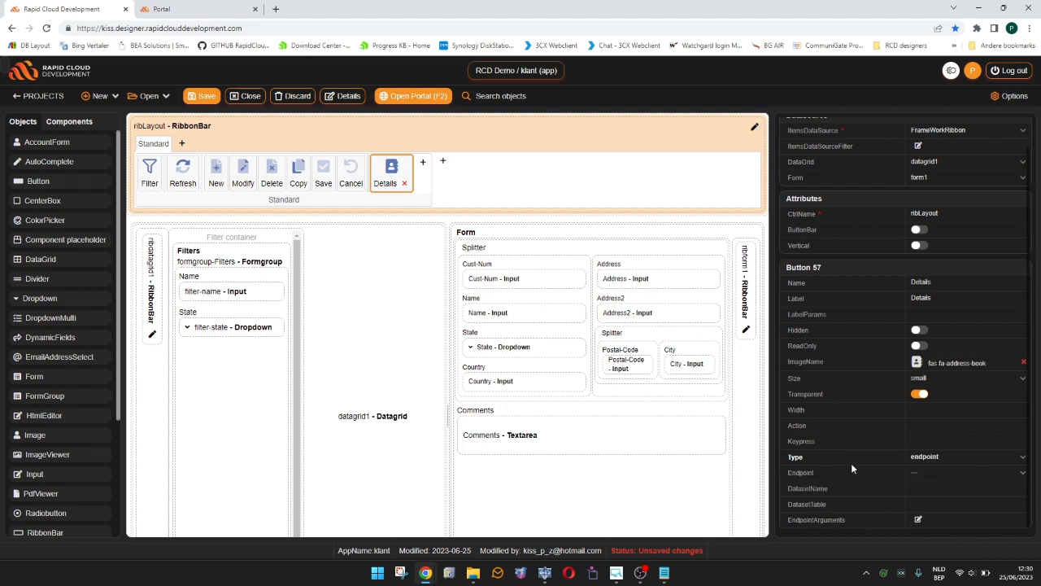
{"action": "left_click", "coordinate": [754, 127]}
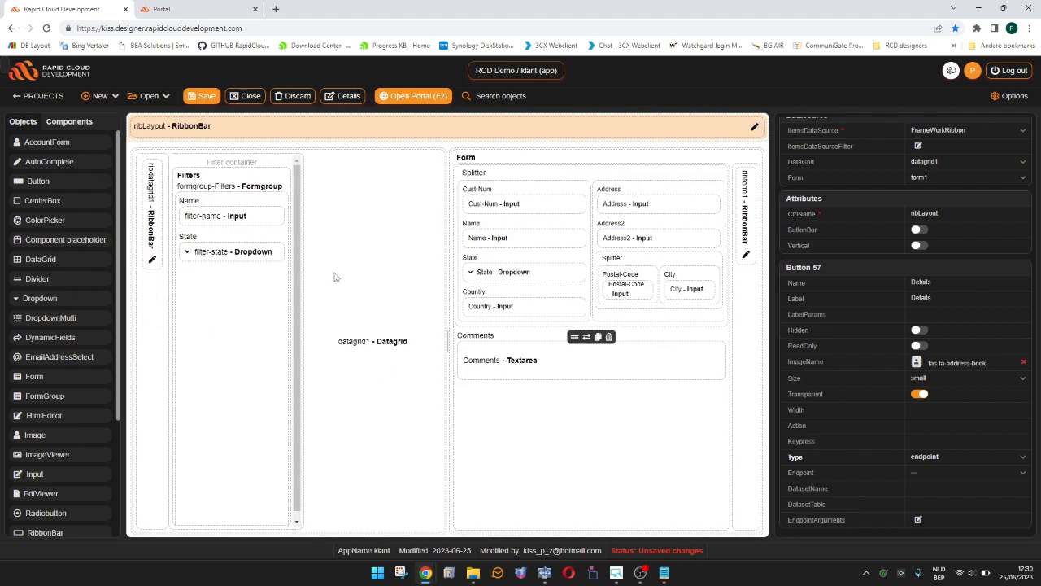